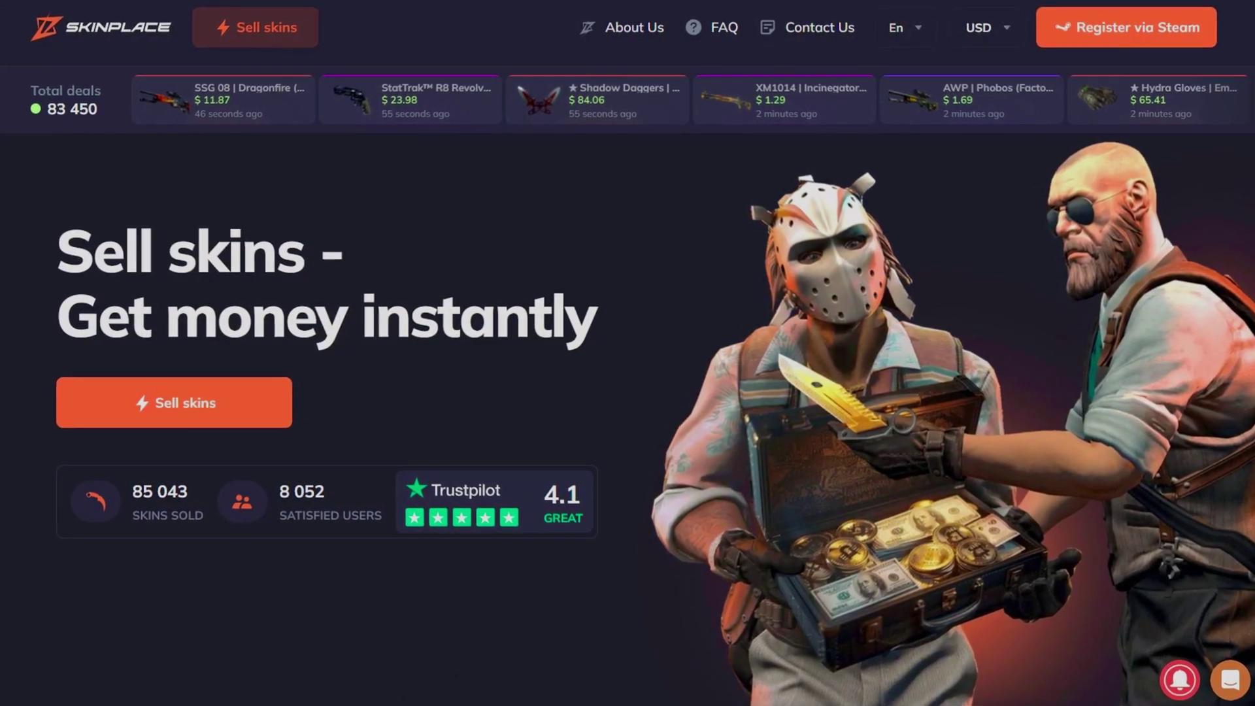
- Begin Skinplace registration with a Steam account from the header's Register via Steam button
click(1004, 88)
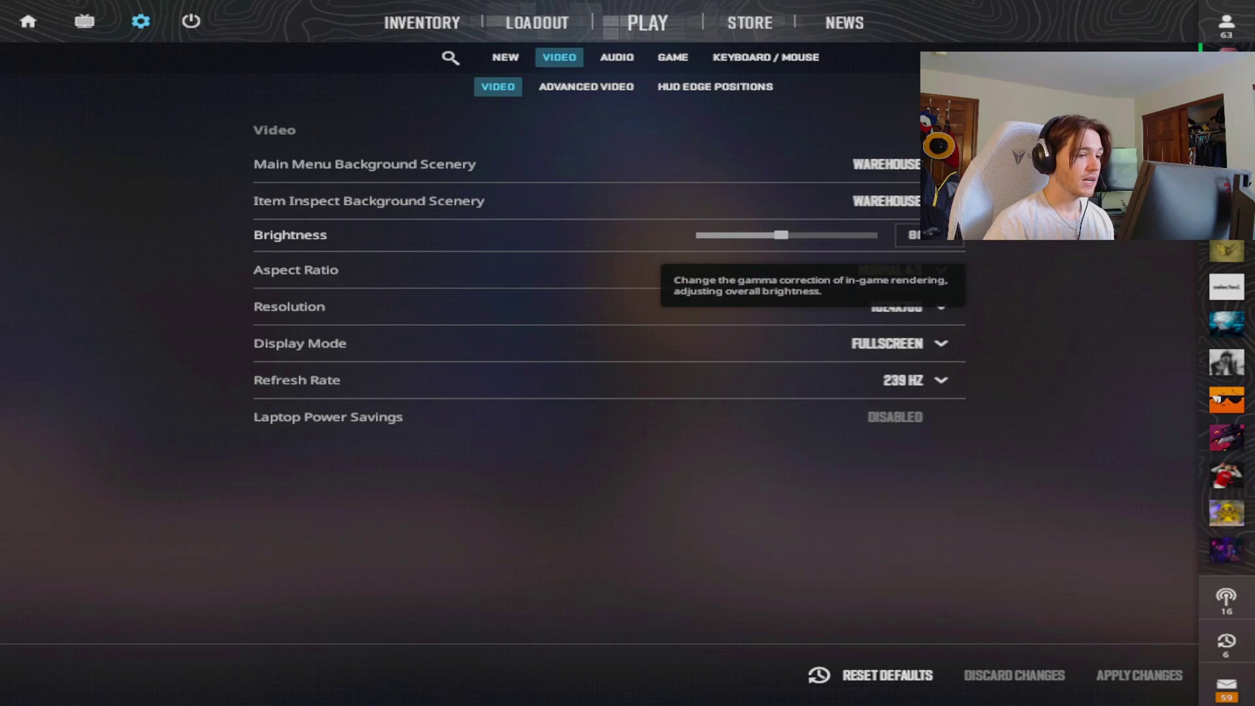
- Keep the 1024x768 resolution and fullscreen display mode, then move to Advanced Video
click(916, 311)
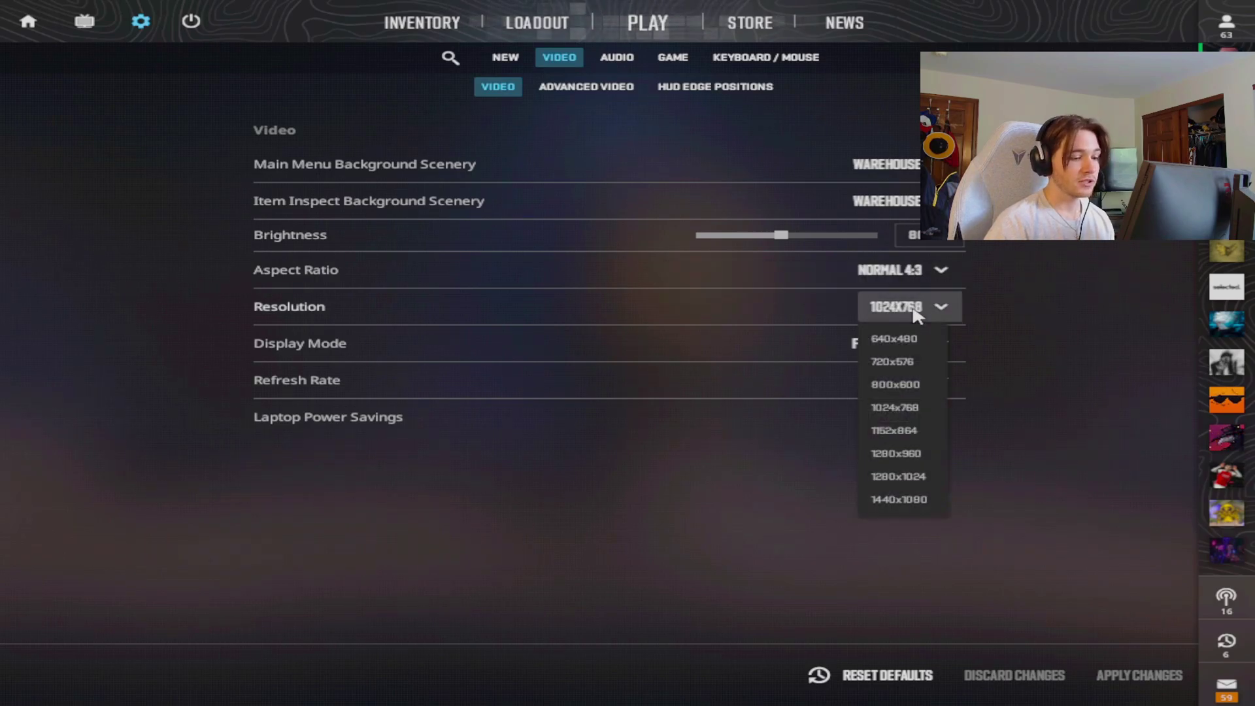
click(923, 408)
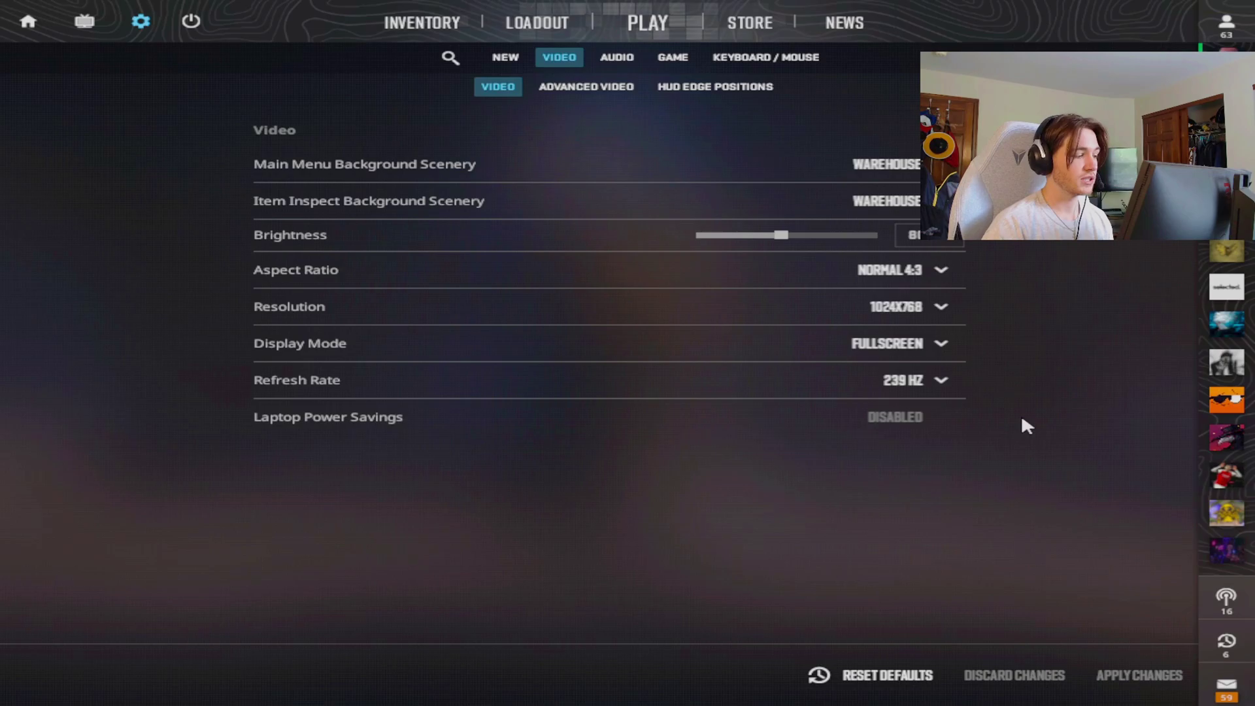
click(946, 345)
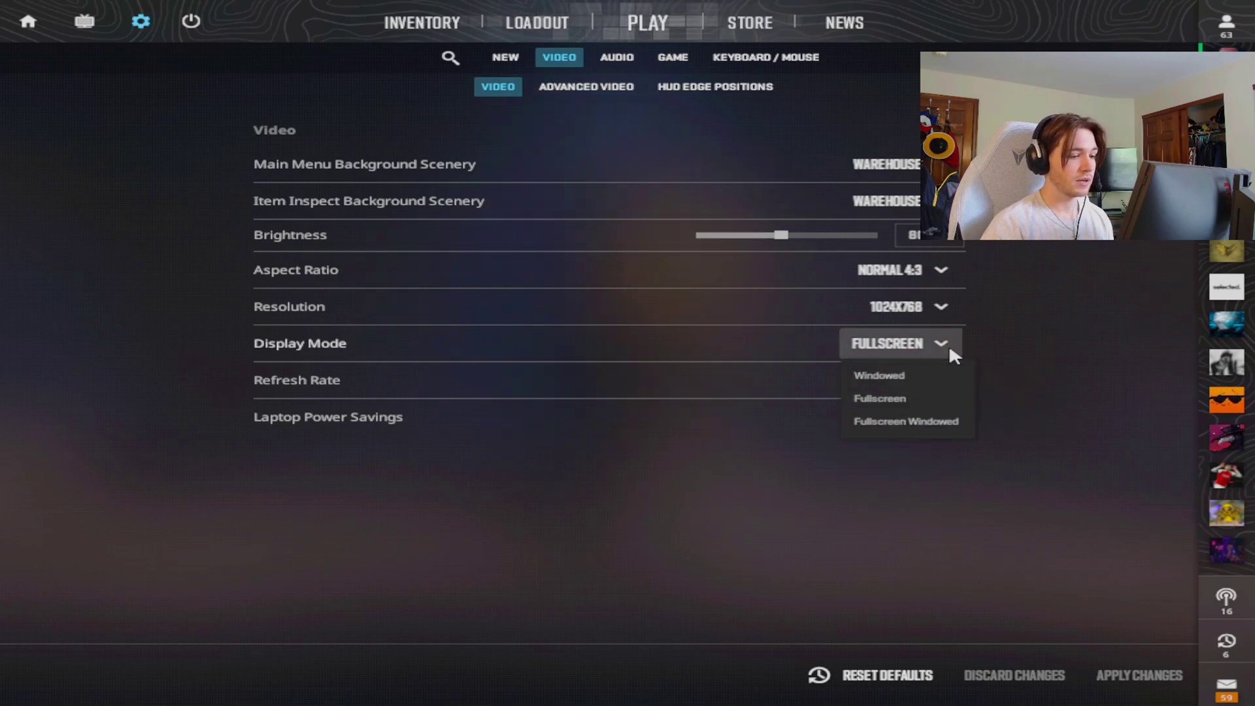
click(923, 398)
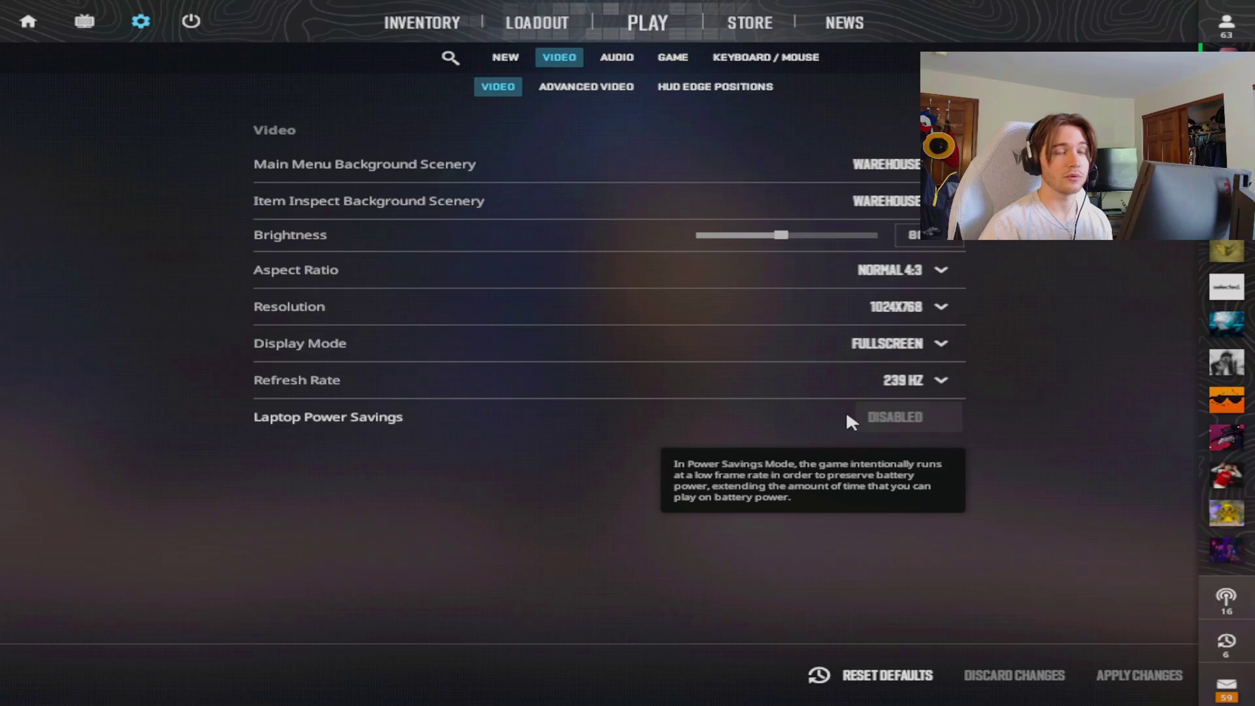
click(596, 88)
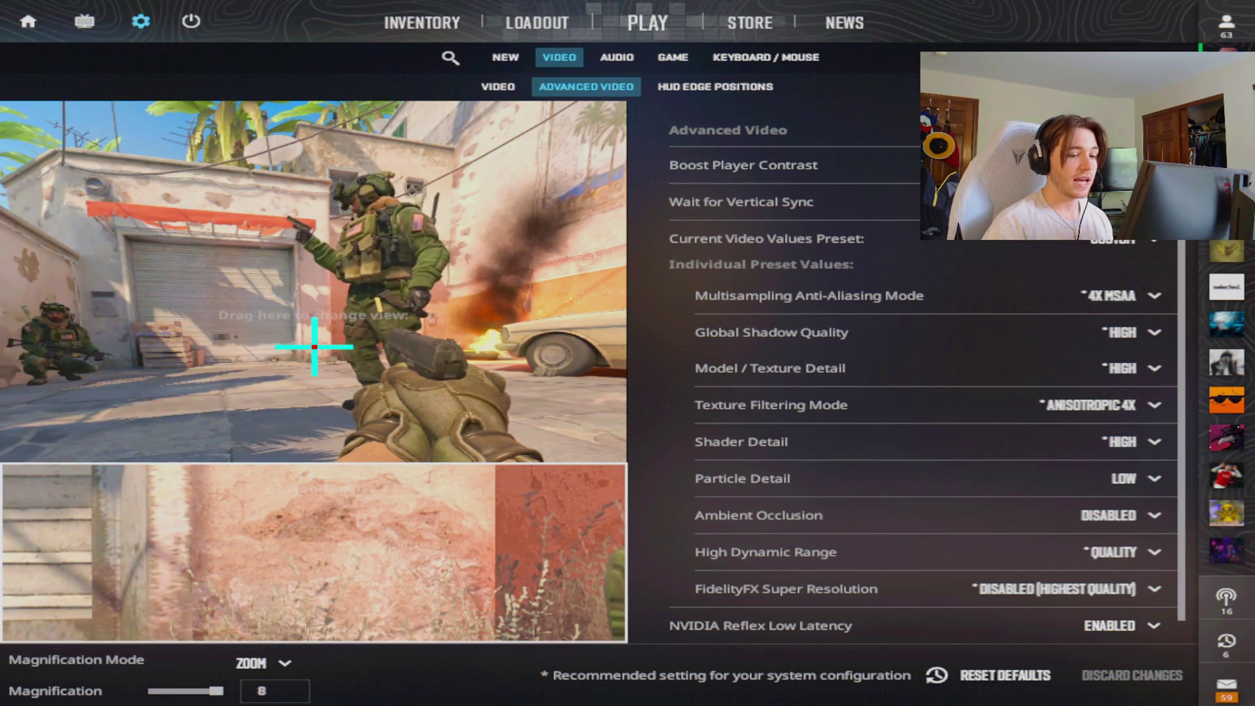
scroll(921, 366, down, 1)
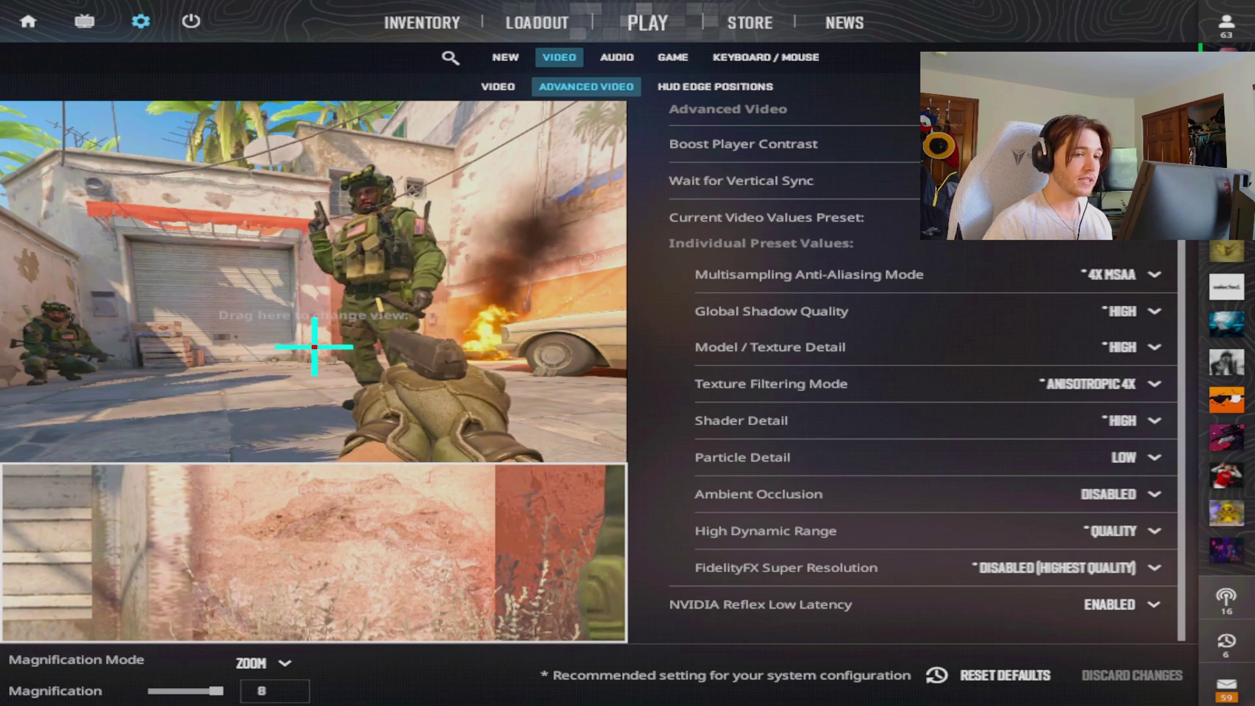
scroll(922, 366, up, 1)
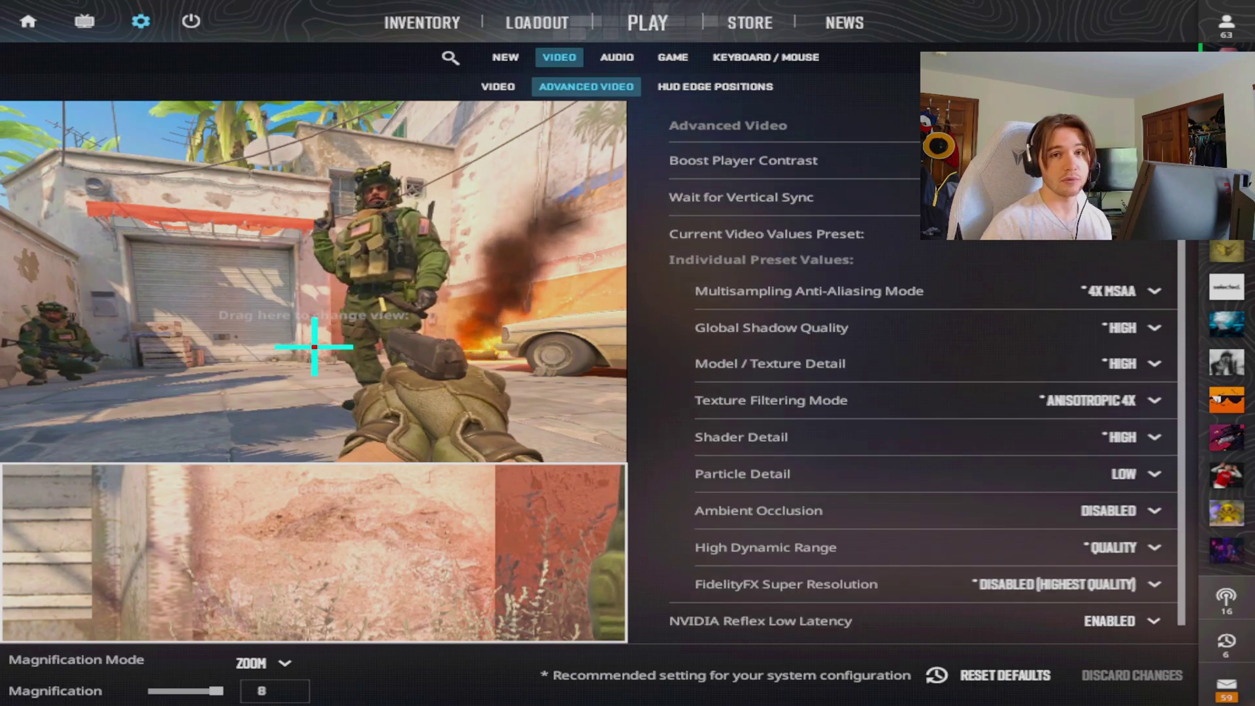
scroll(922, 366, down, 1)
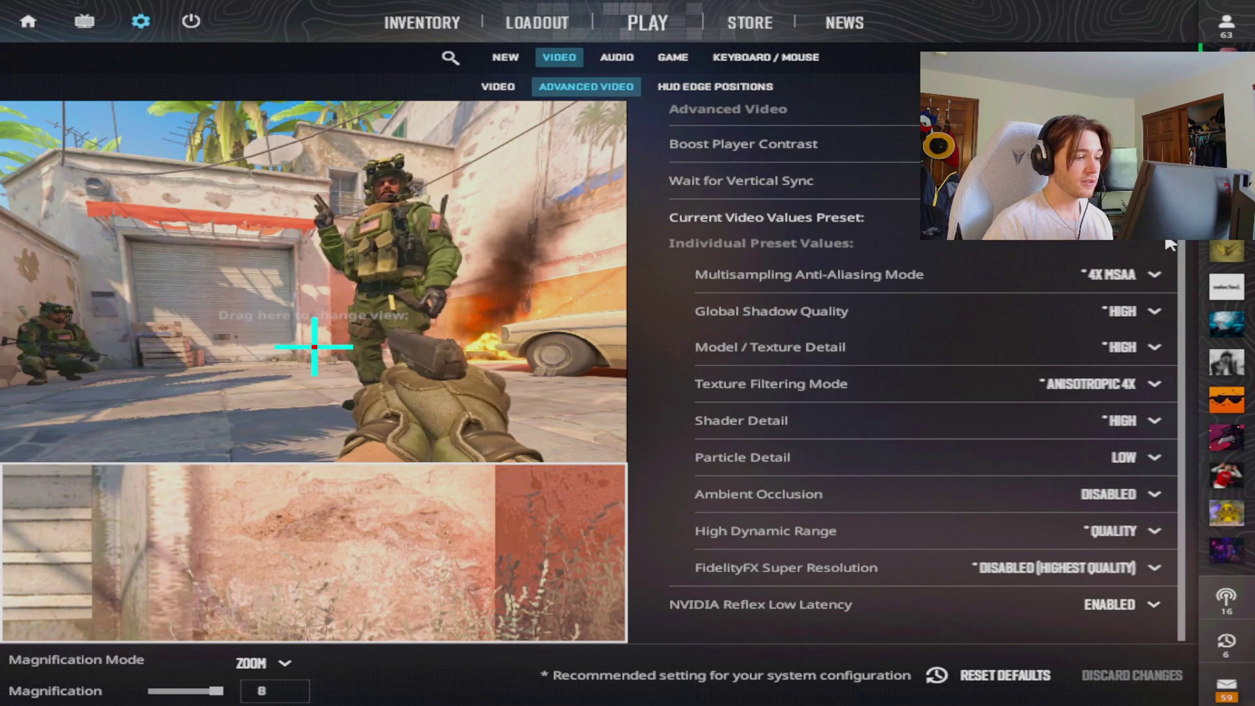
click(1130, 320)
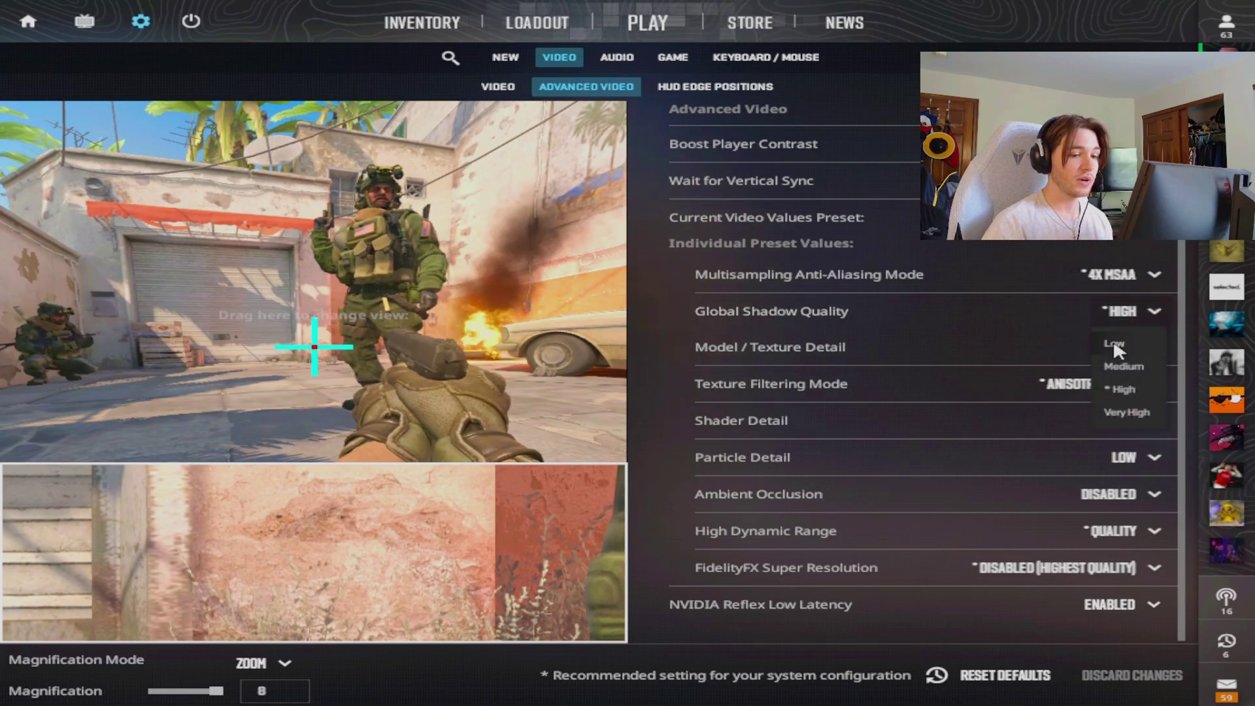
click(663, 265)
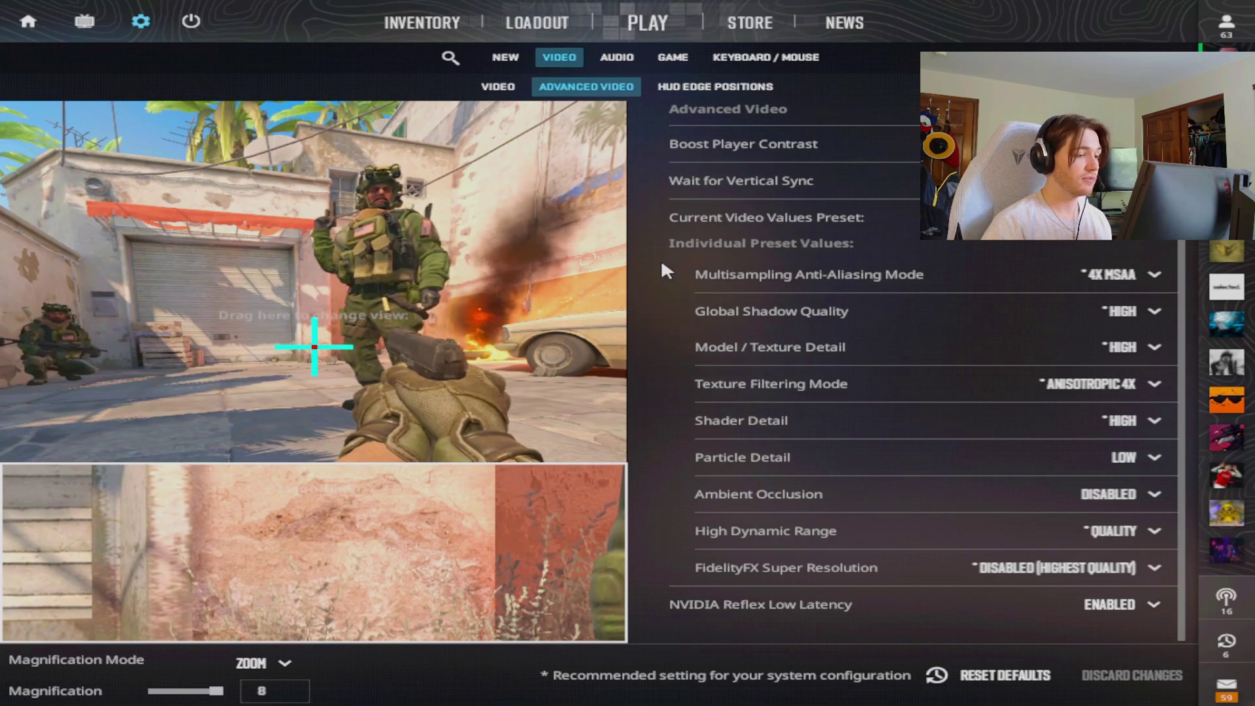
mouse_move(762, 138)
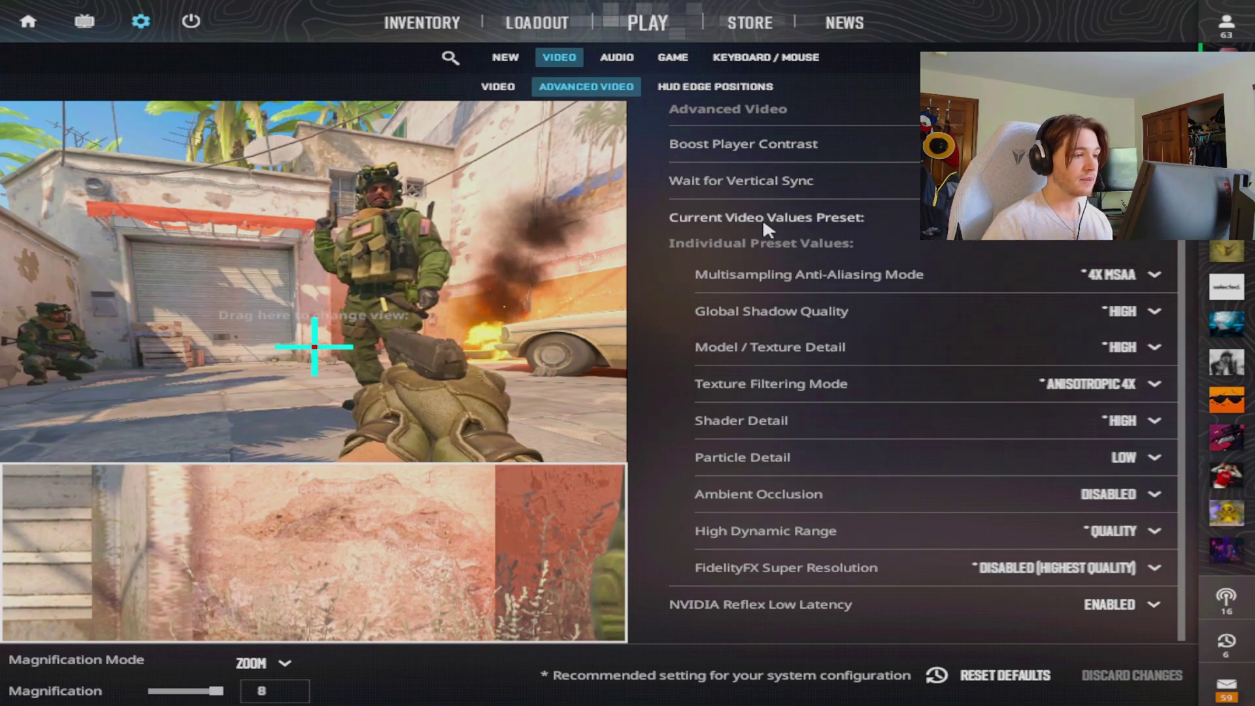
- Leave anti-aliasing at 4x MSAA and FidelityFX Super Resolution disabled
click(1108, 272)
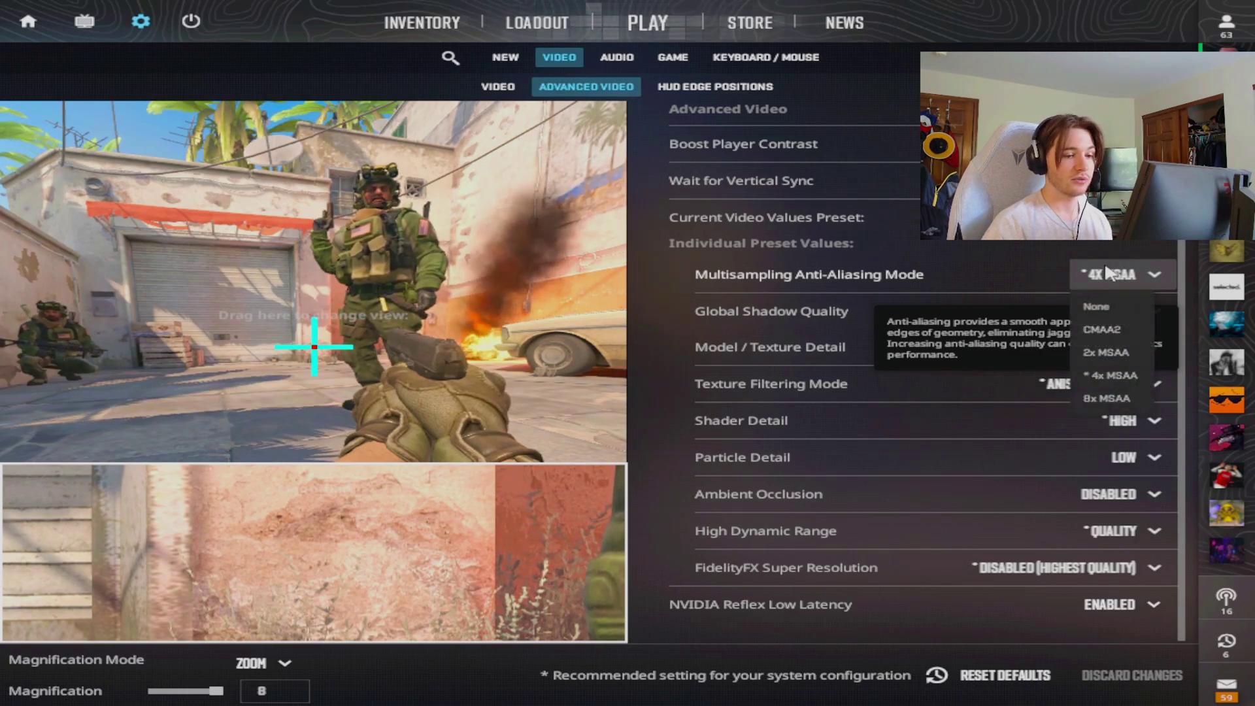
click(1108, 272)
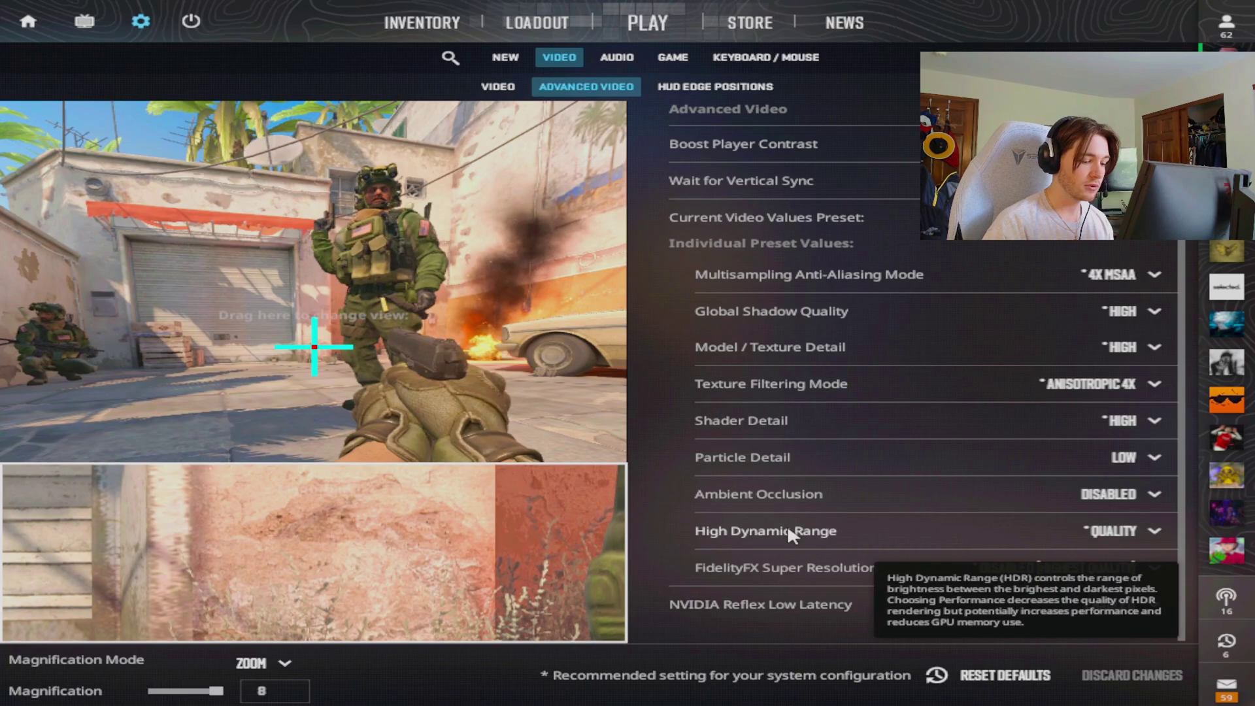
click(1154, 567)
click(1154, 567)
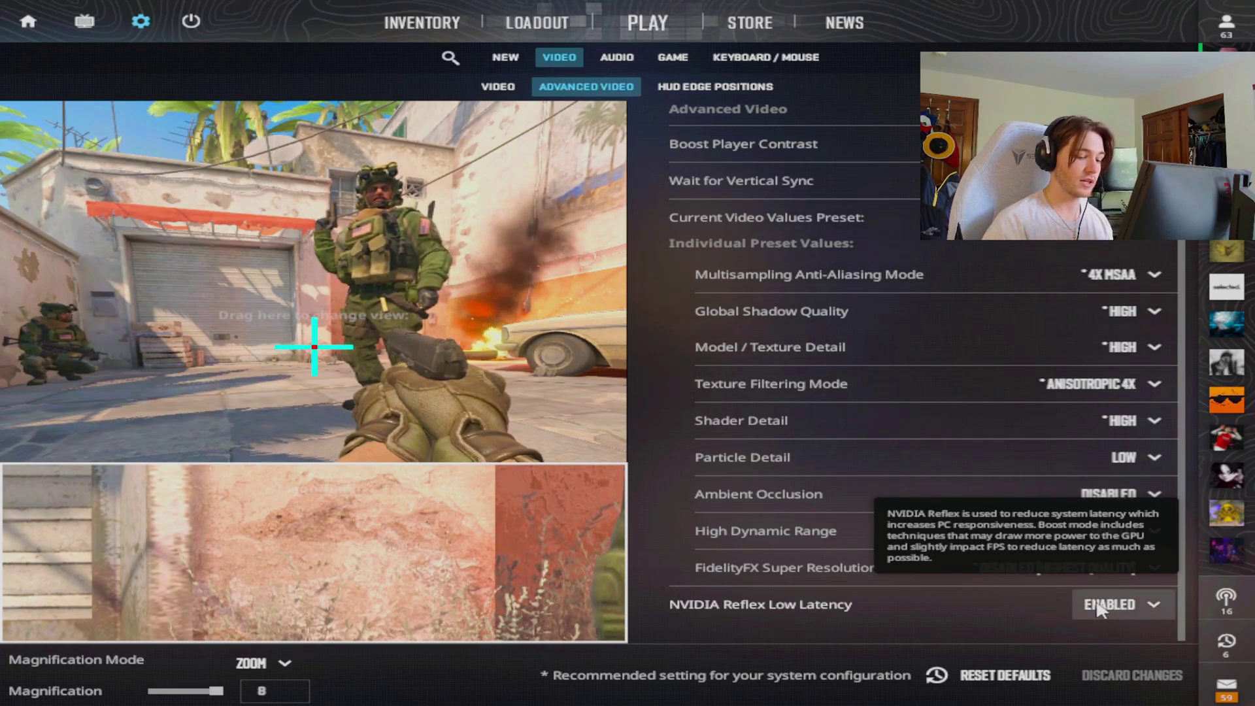
- Pull the HUD edges inward, then restore full width and height and confirm with DONE
click(715, 86)
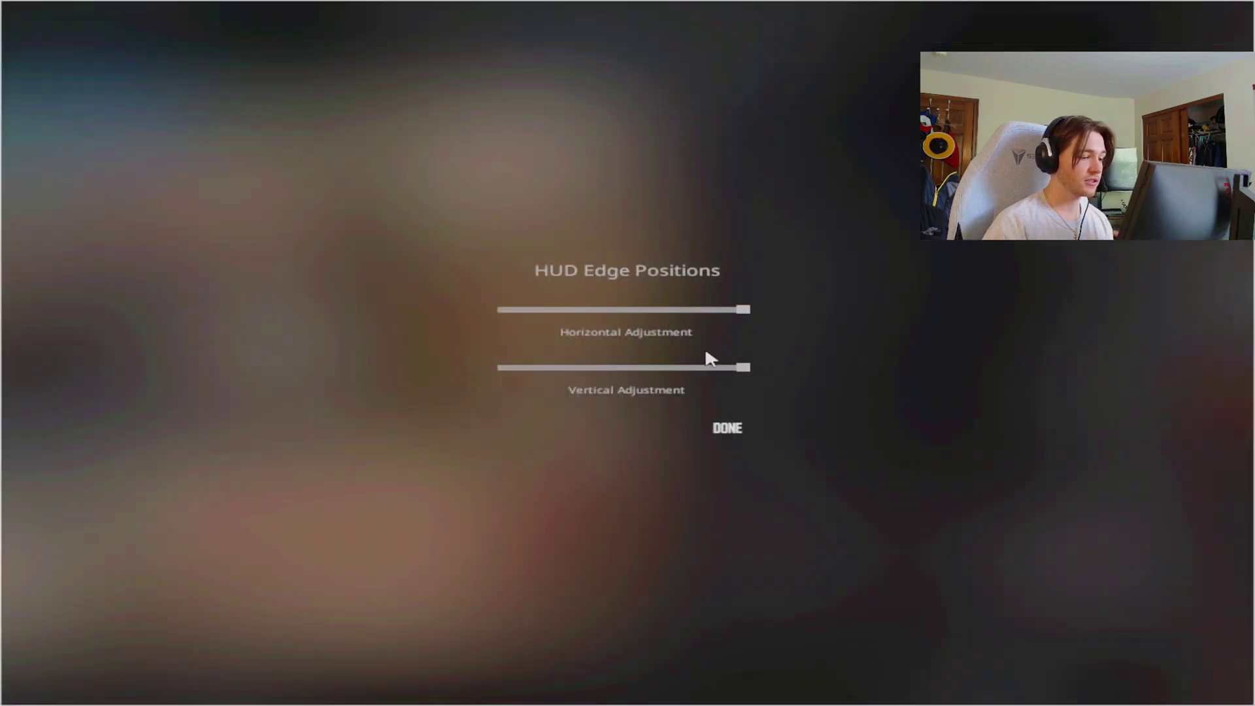
drag(743, 309, 663, 312)
drag(743, 367, 696, 374)
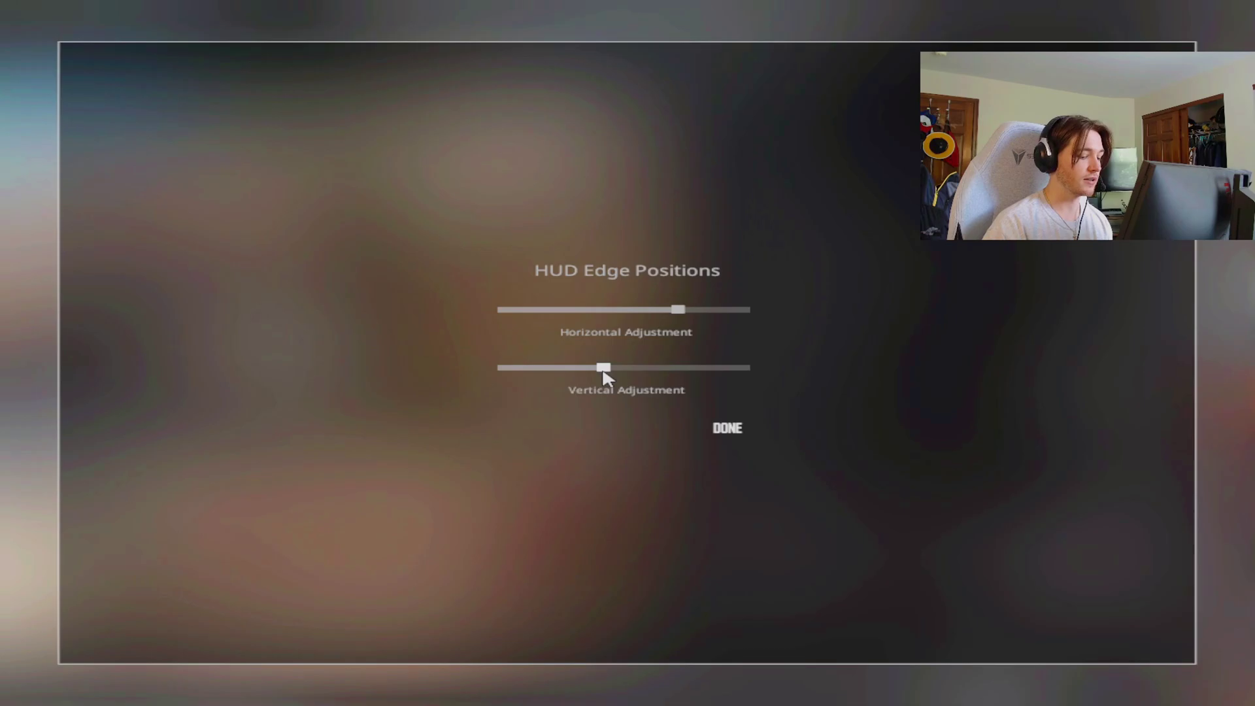
drag(603, 370, 750, 368)
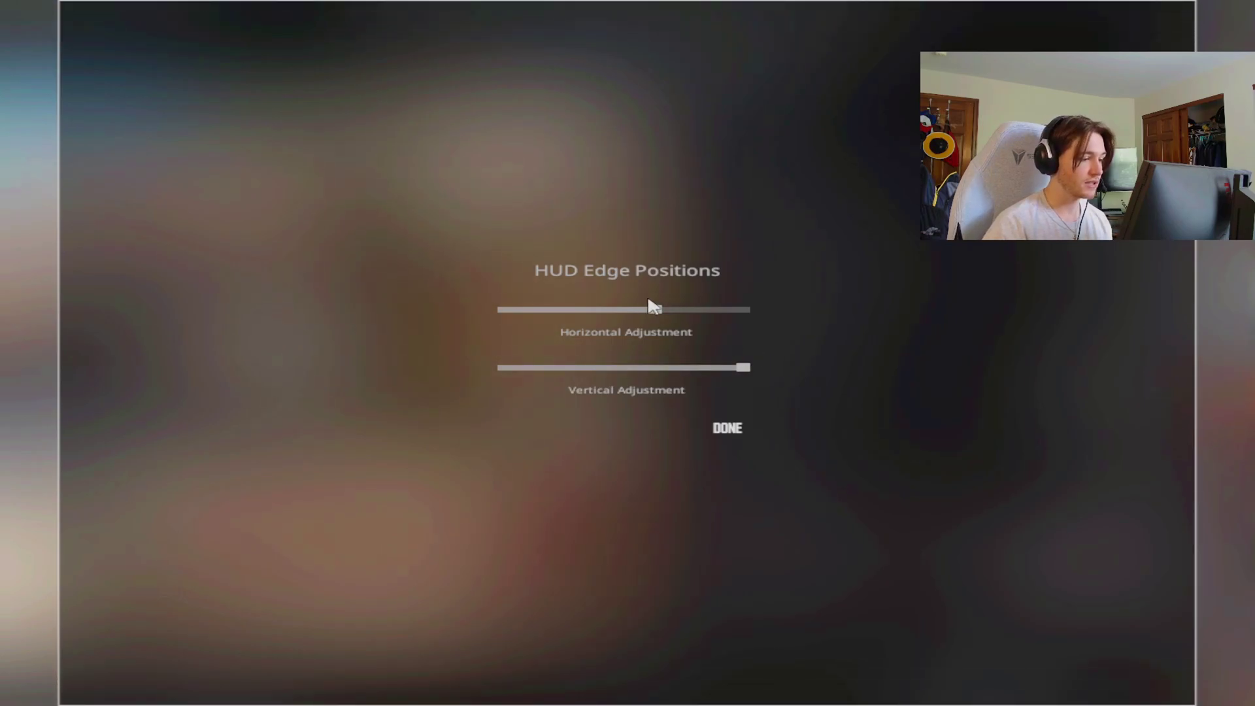
drag(653, 306, 797, 314)
click(732, 428)
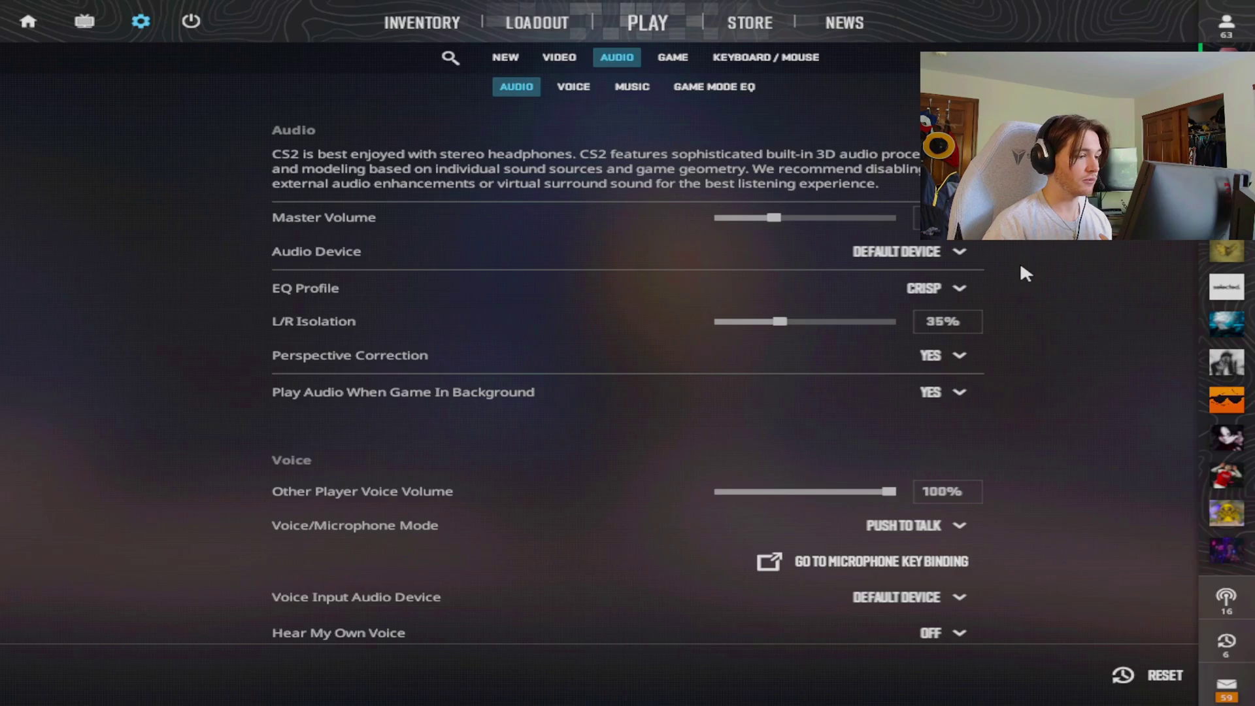
key(grave)
text(volume .2)
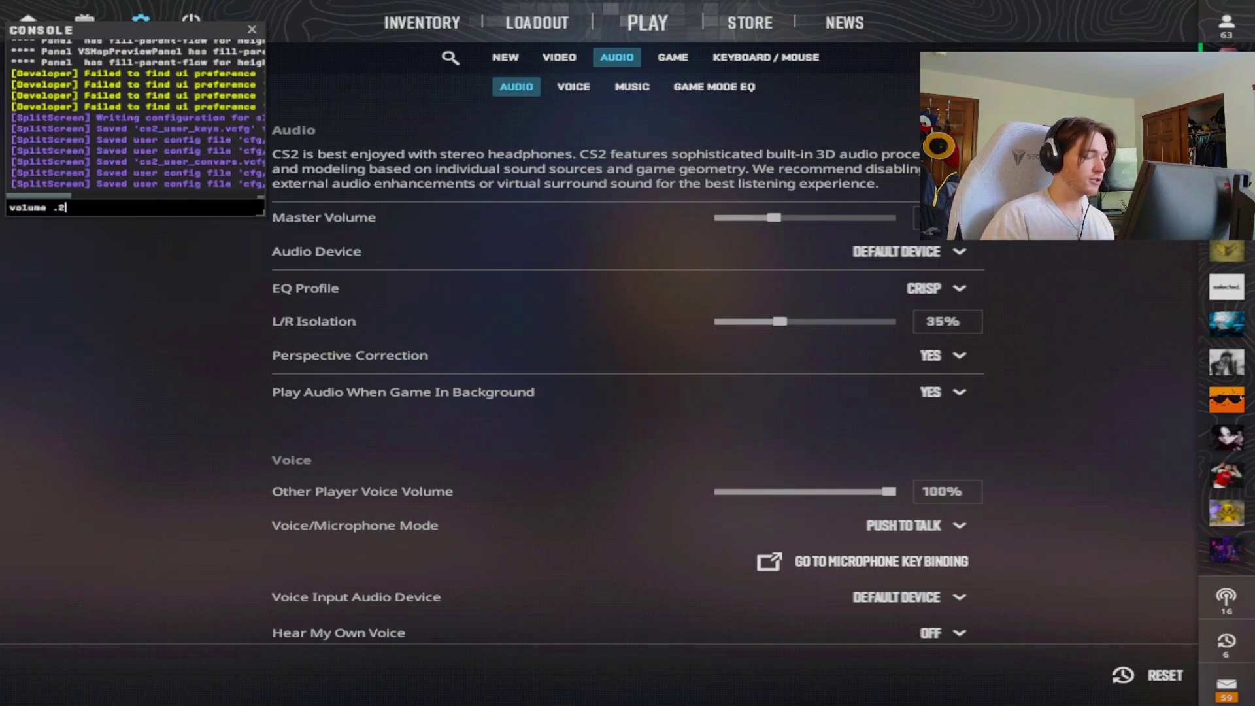
key(Return)
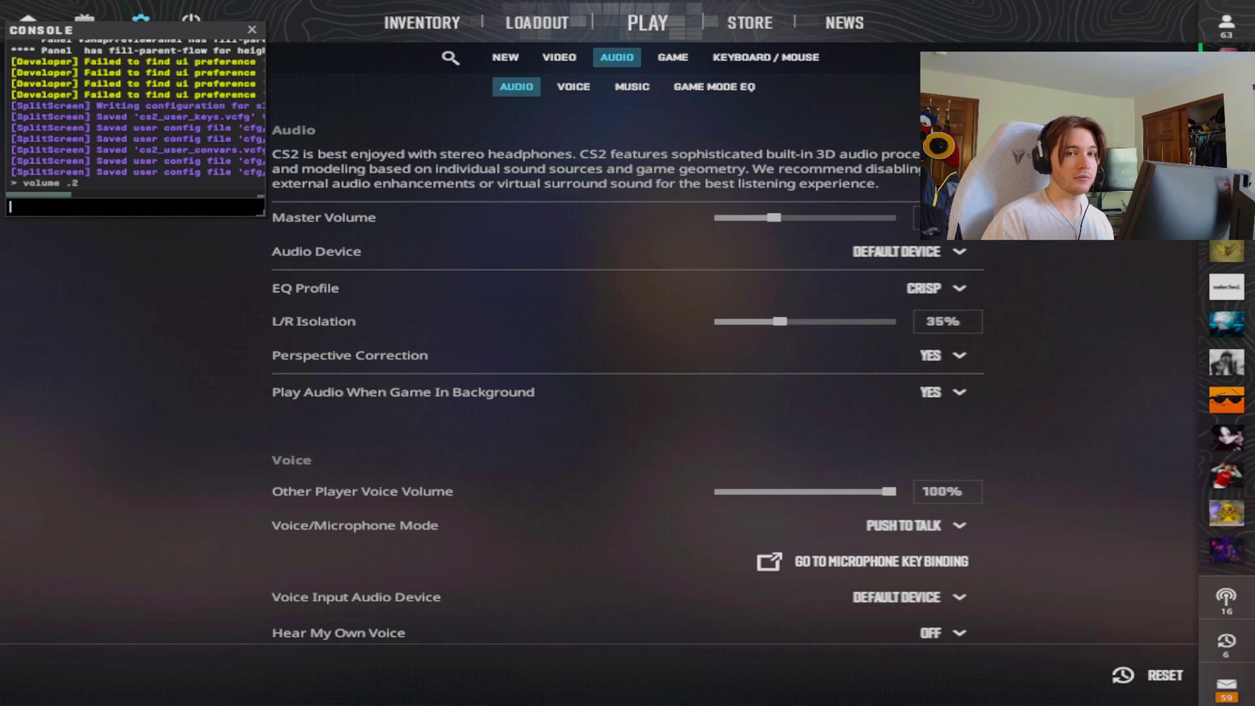
key(grave)
click(952, 255)
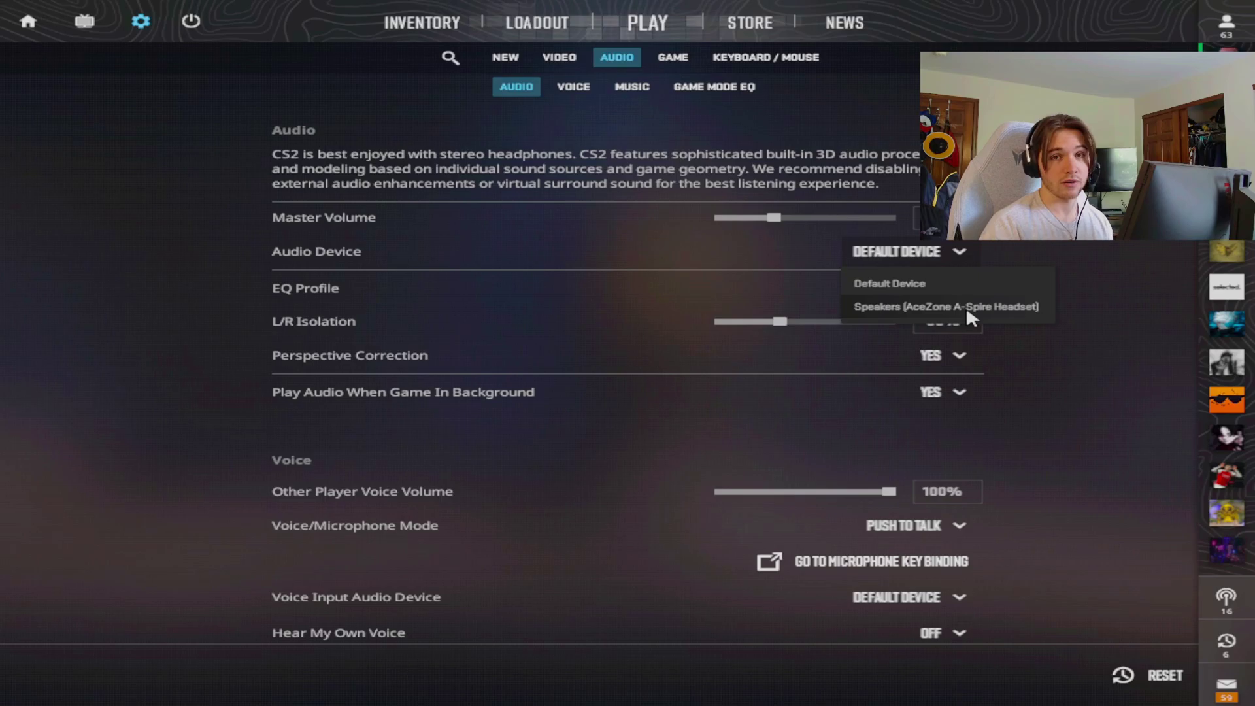
click(1107, 305)
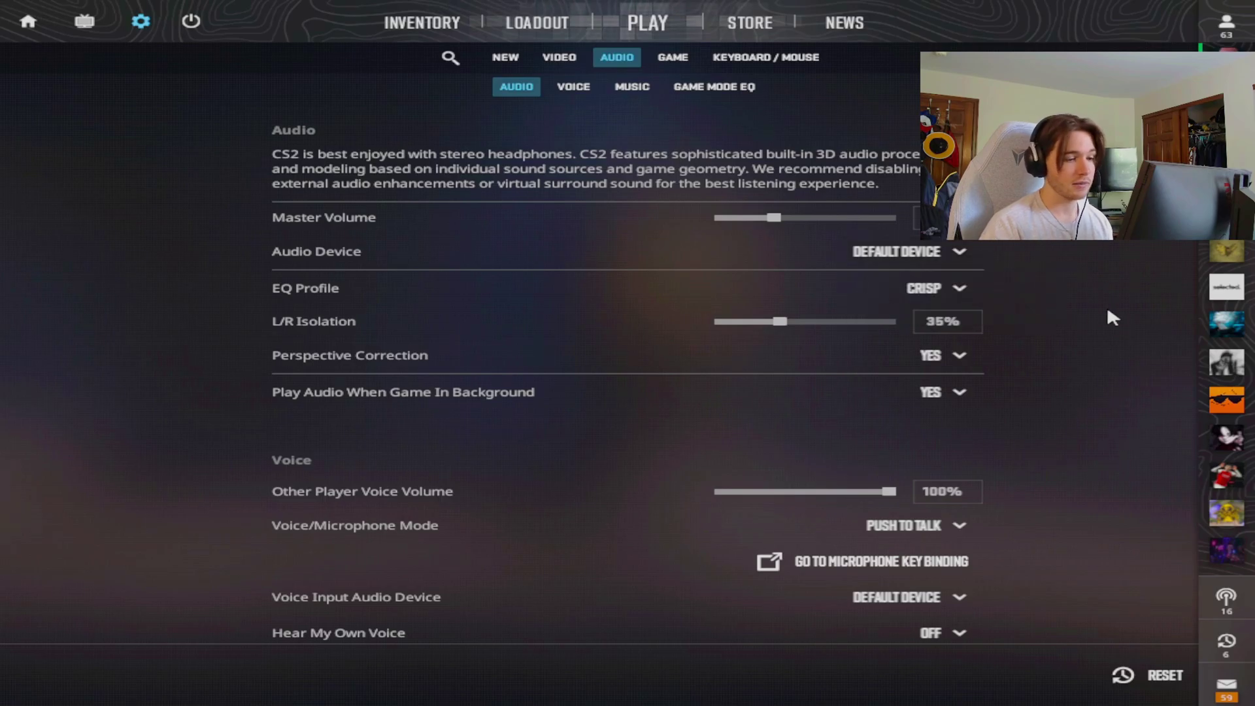
click(950, 287)
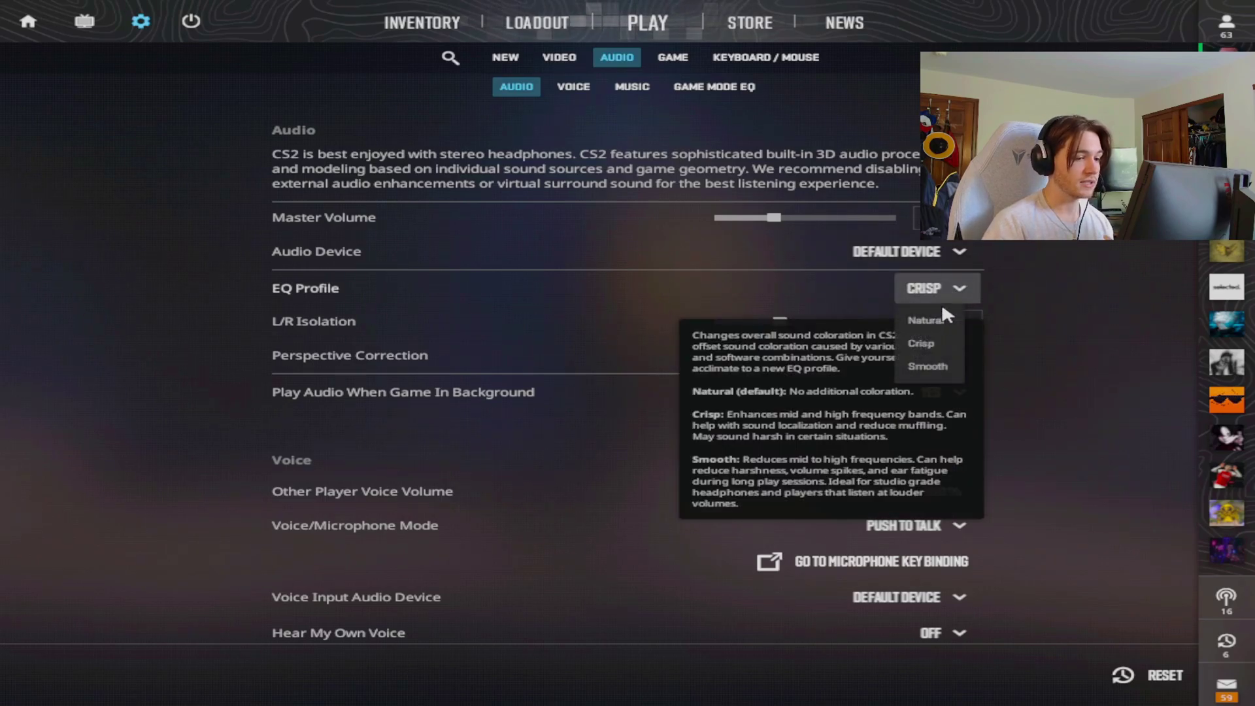
click(931, 342)
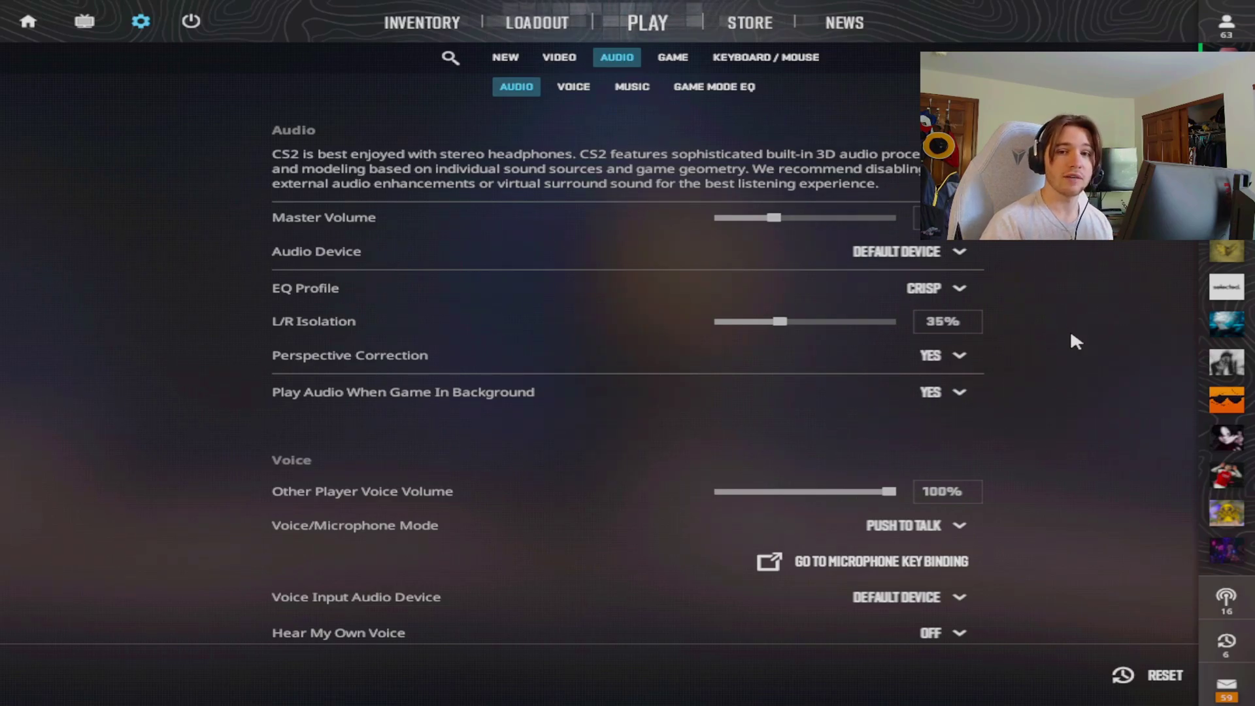
mouse_move(308, 322)
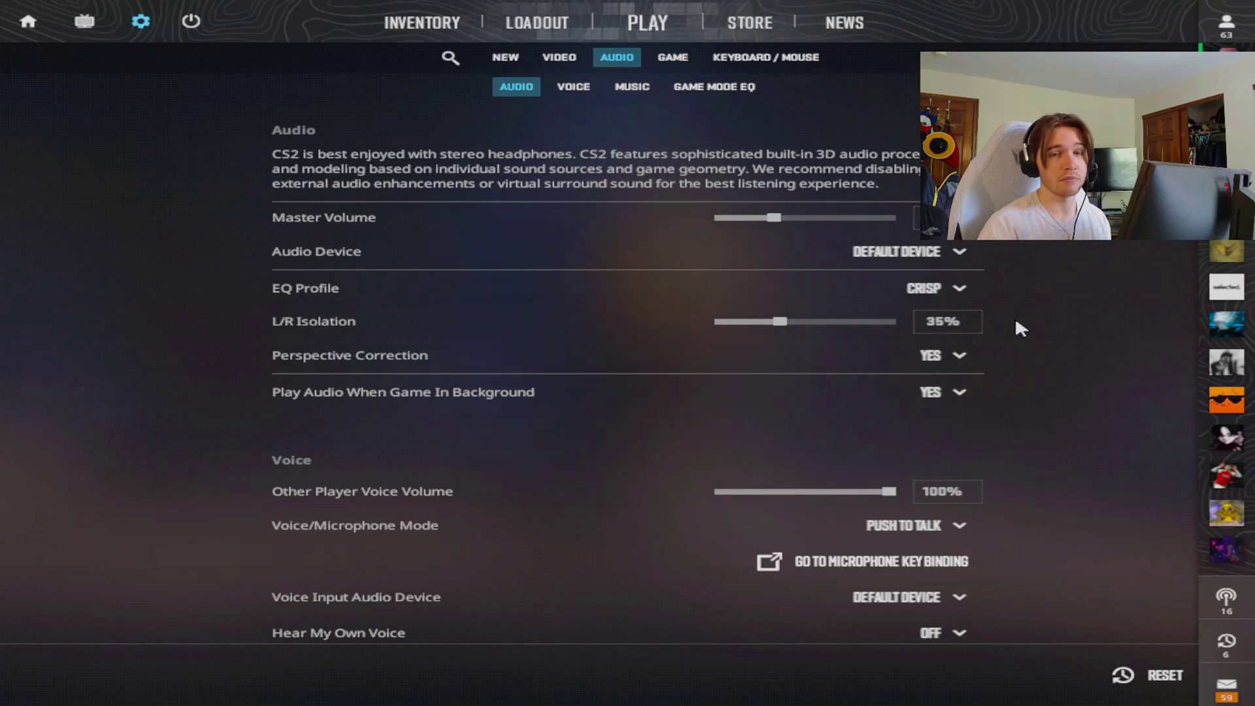
mouse_move(966, 321)
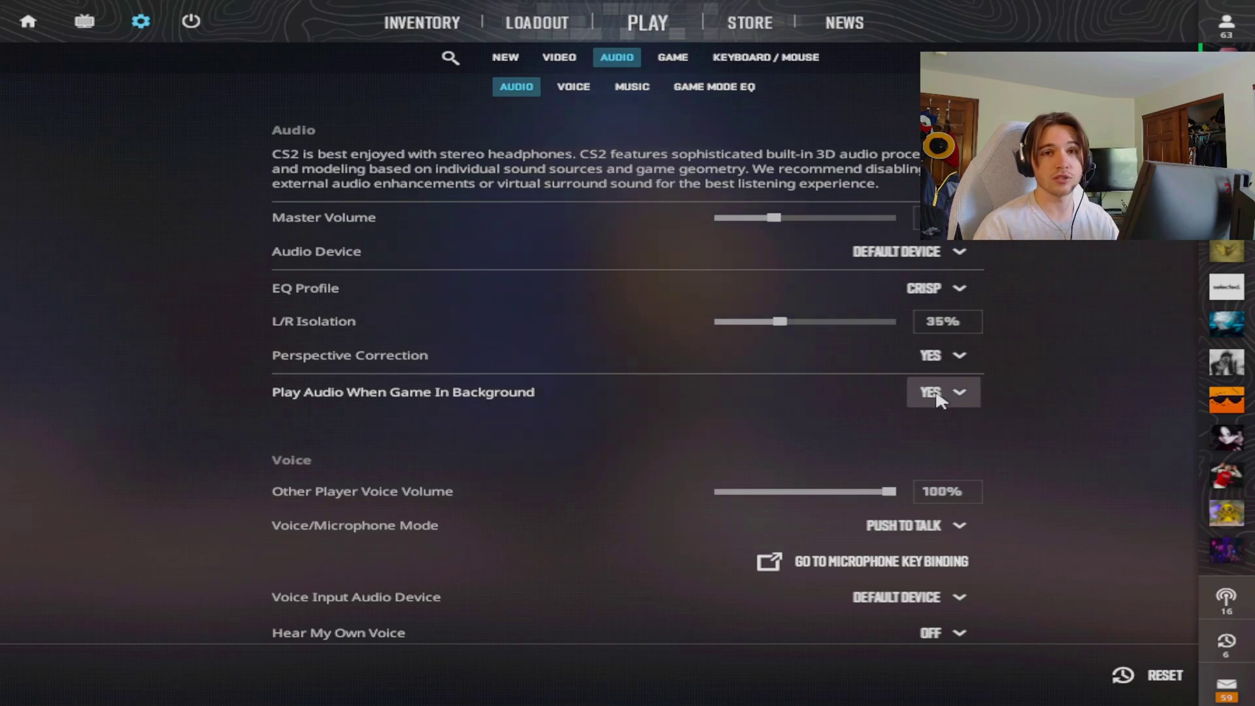
mouse_move(948, 353)
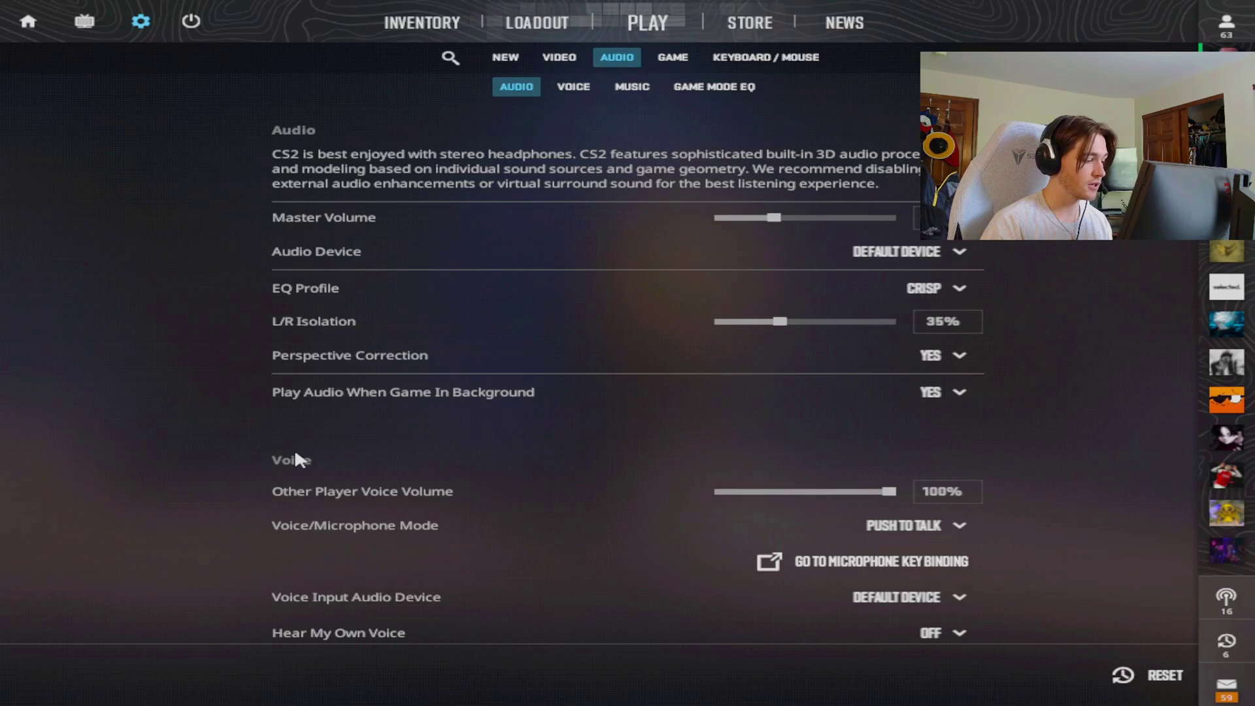
scroll(962, 441, down, 3)
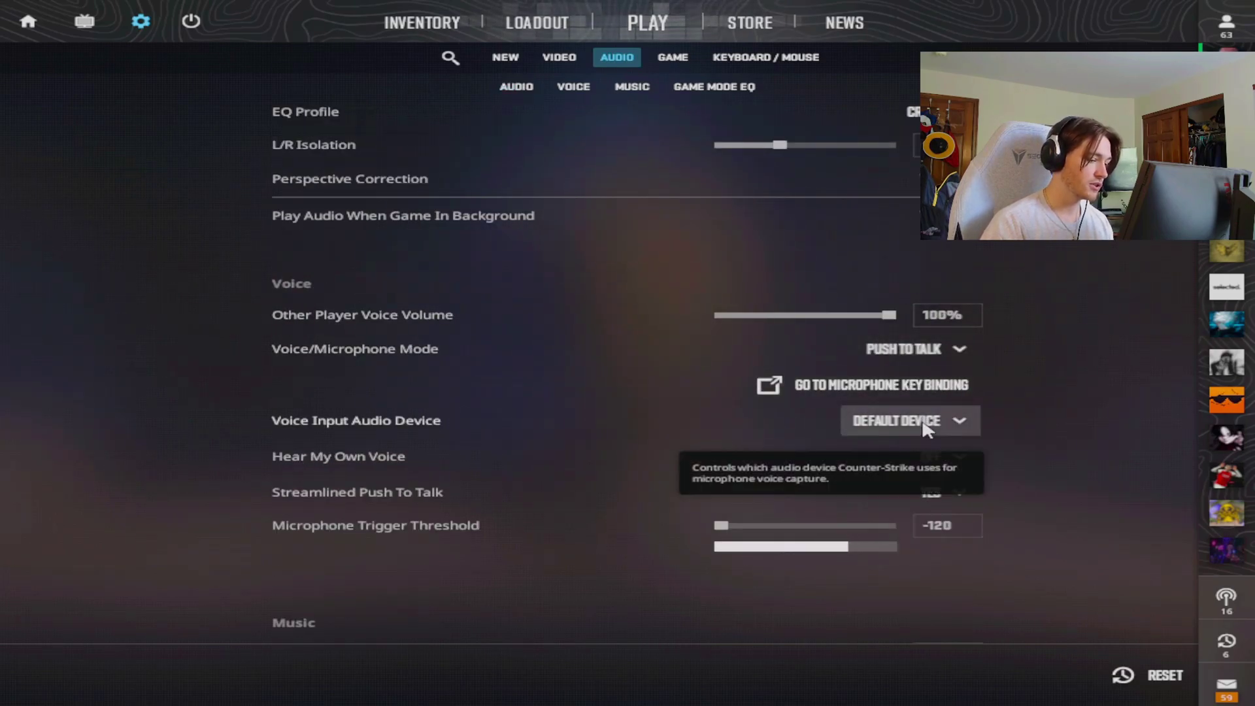
scroll(931, 425, down, 1)
scroll(965, 411, down, 3)
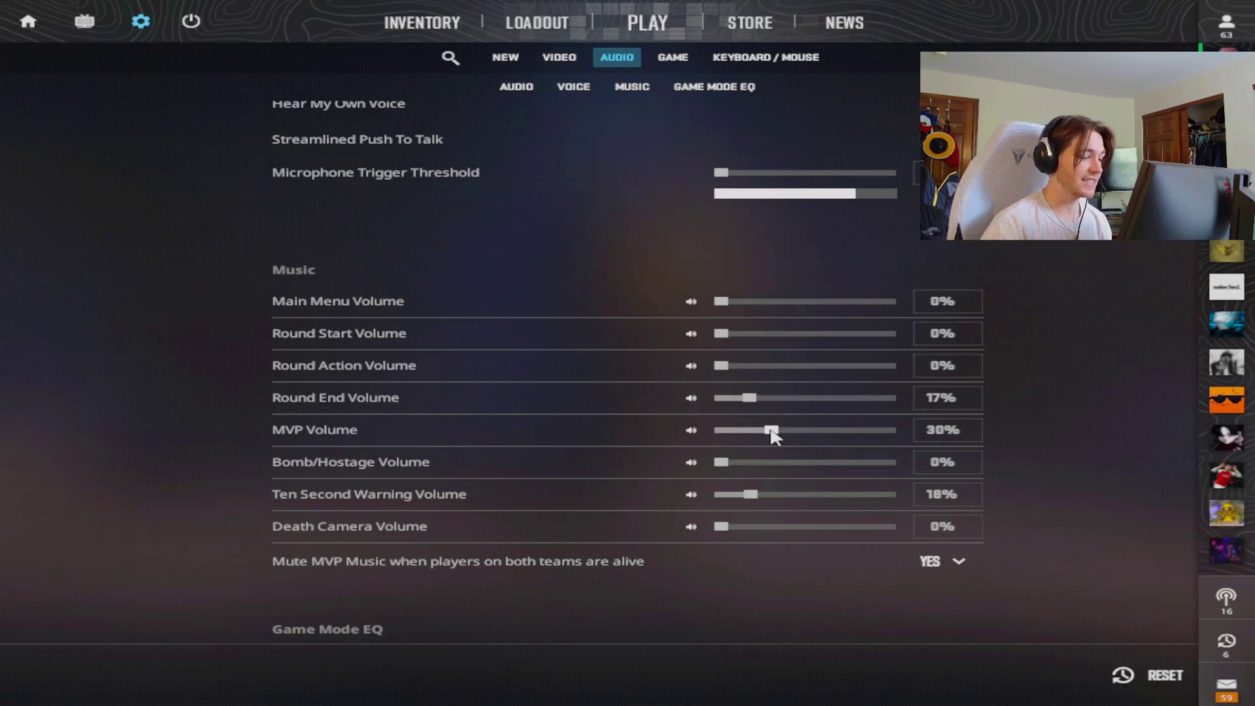
scroll(370, 412, down, 2)
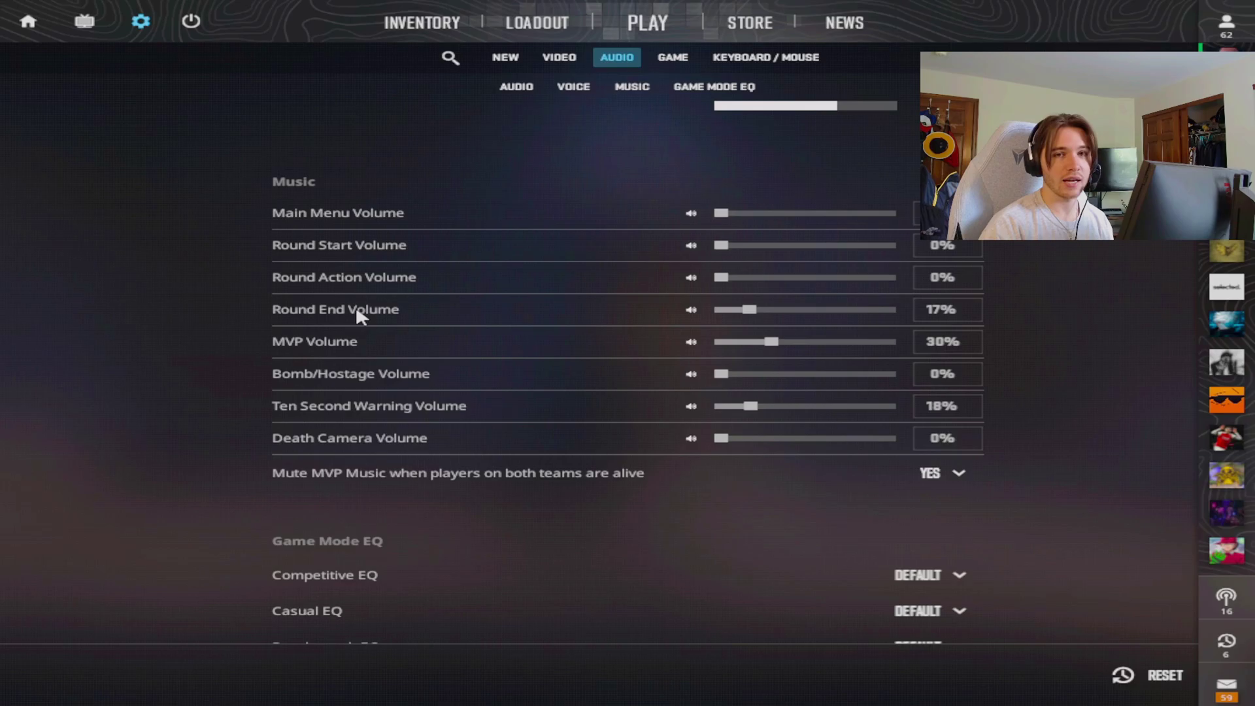
scroll(1063, 448, down, 2)
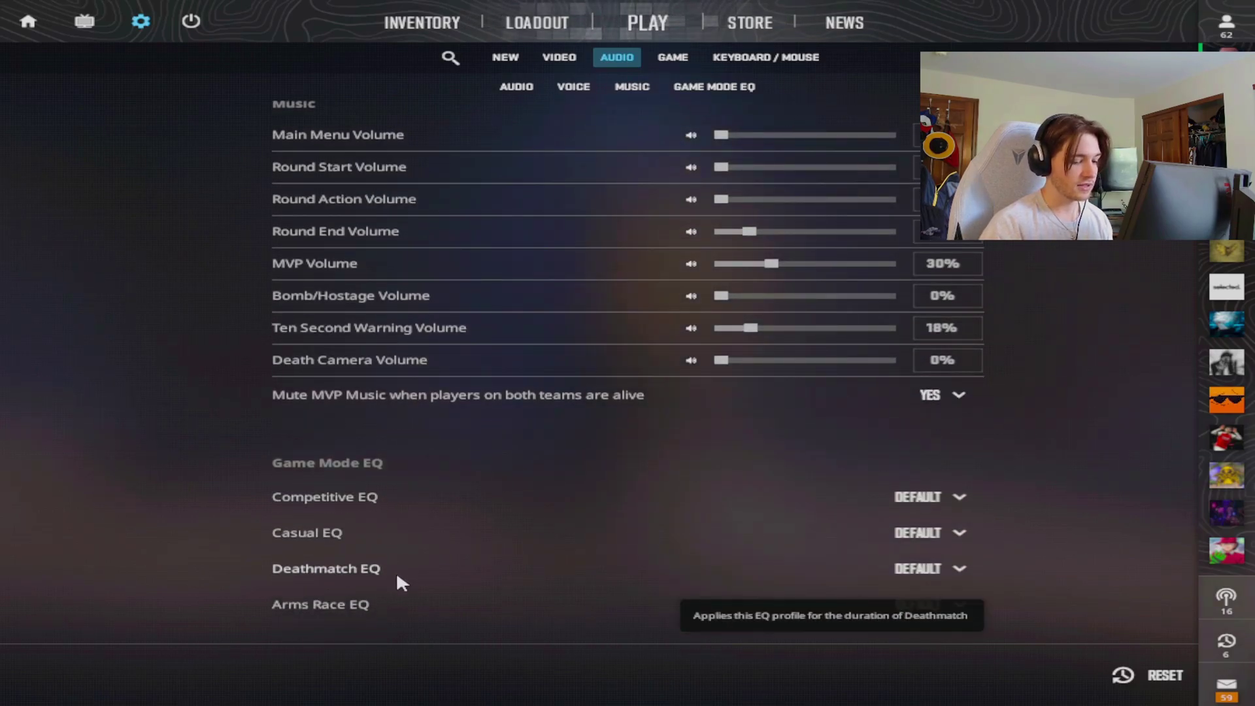
- Switch to Game settings, toggle the developer console and scroll through the options
click(672, 56)
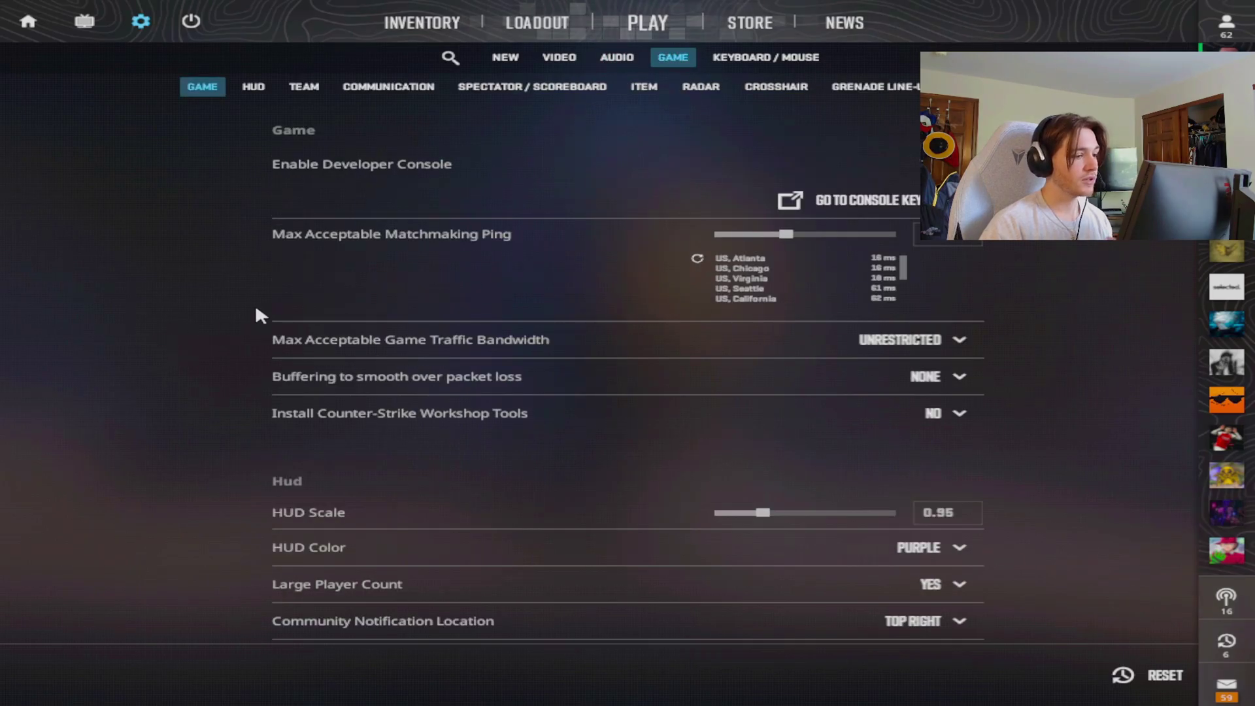
key(grave)
key(grave)
key(grave)
key(grave)
key(grave)
key(grave)
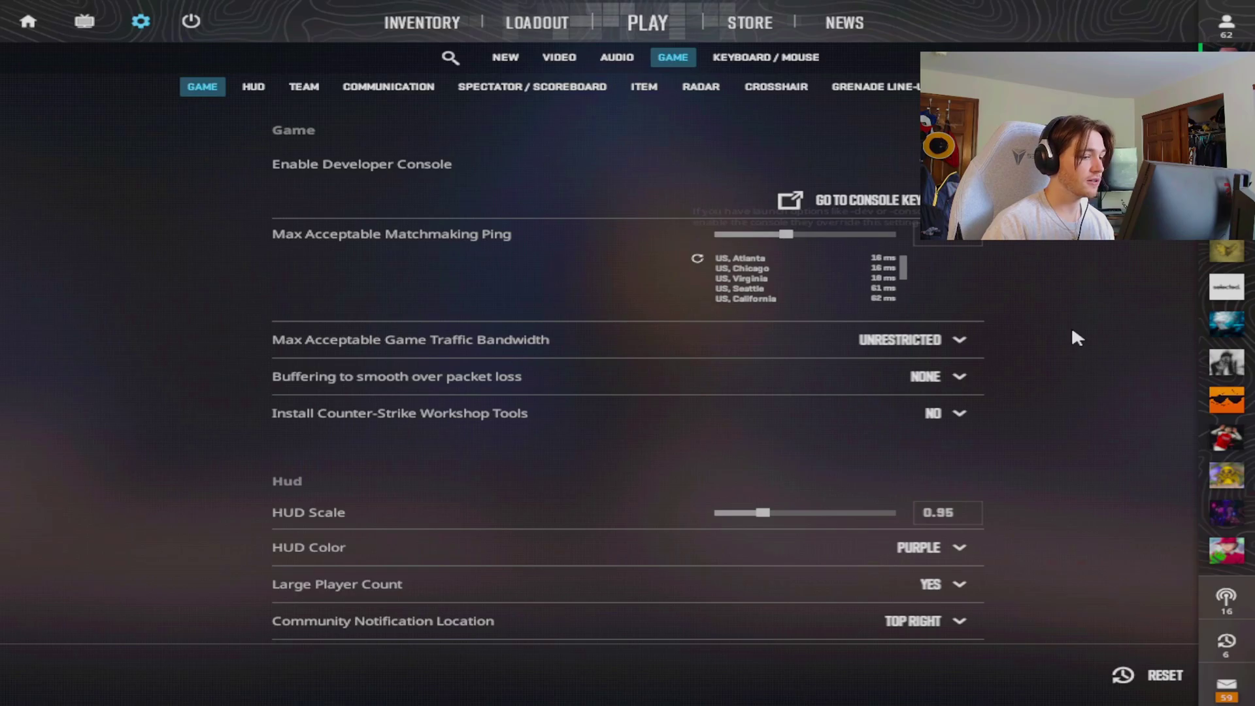
scroll(935, 268, down, 2)
scroll(904, 215, down, 5)
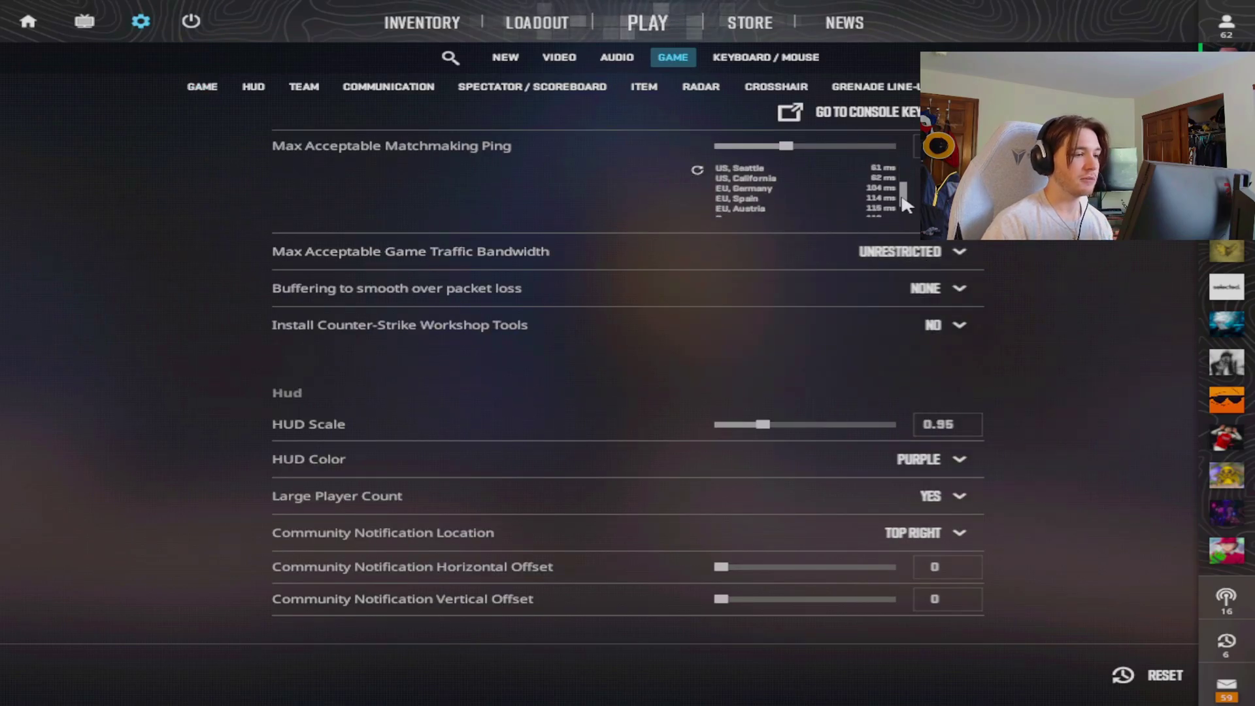
scroll(904, 212, up, 5)
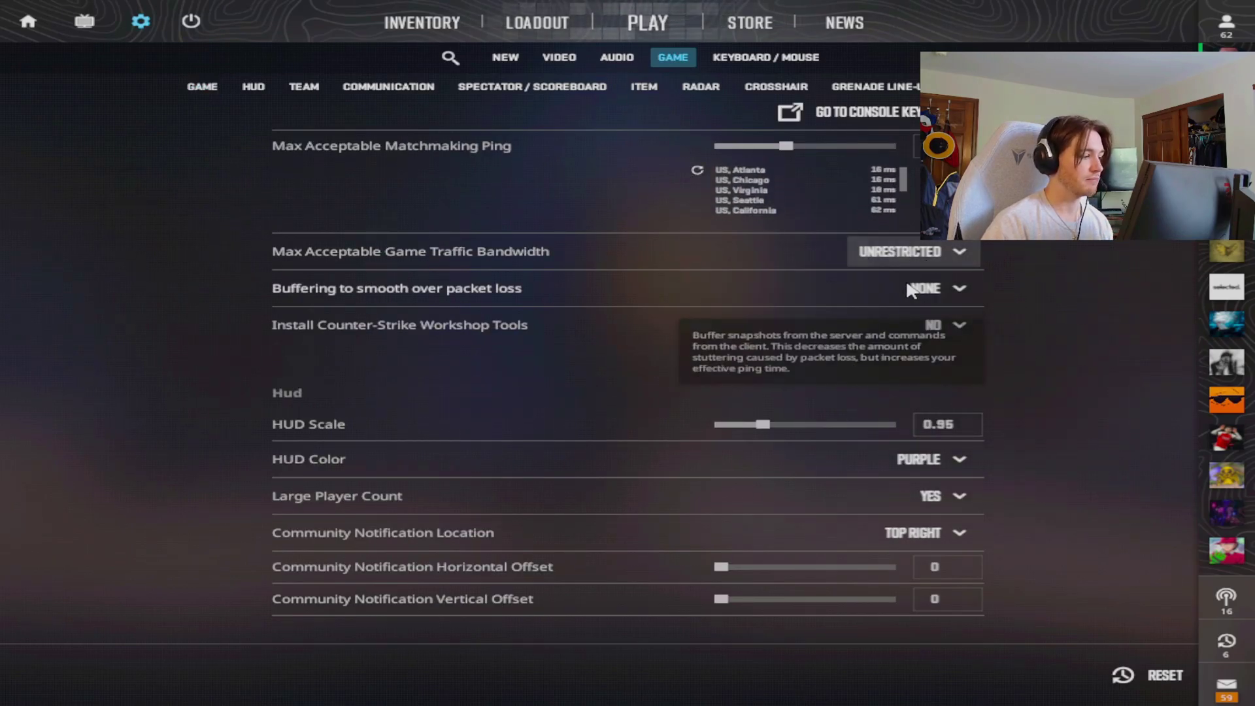
scroll(917, 328, up, 2)
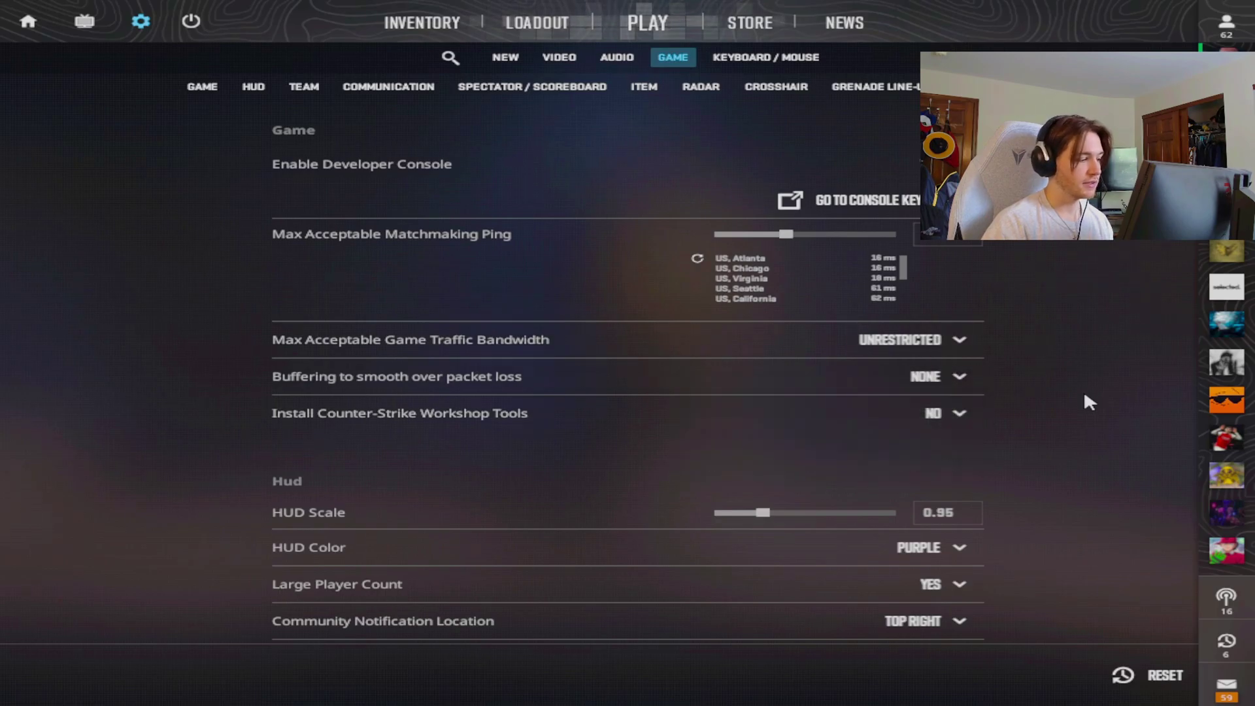
scroll(1086, 409, down, 4)
scroll(1081, 402, down, 2)
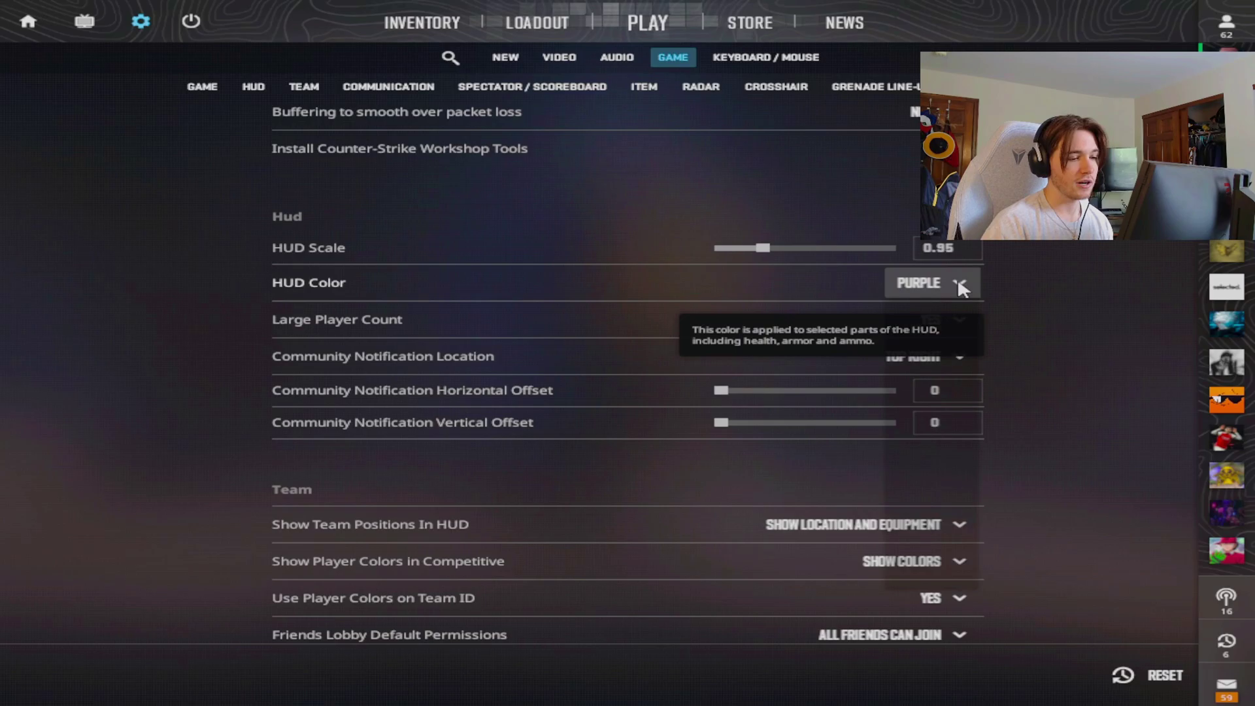
- Review the HUD colour choices, keeping Purple
click(959, 280)
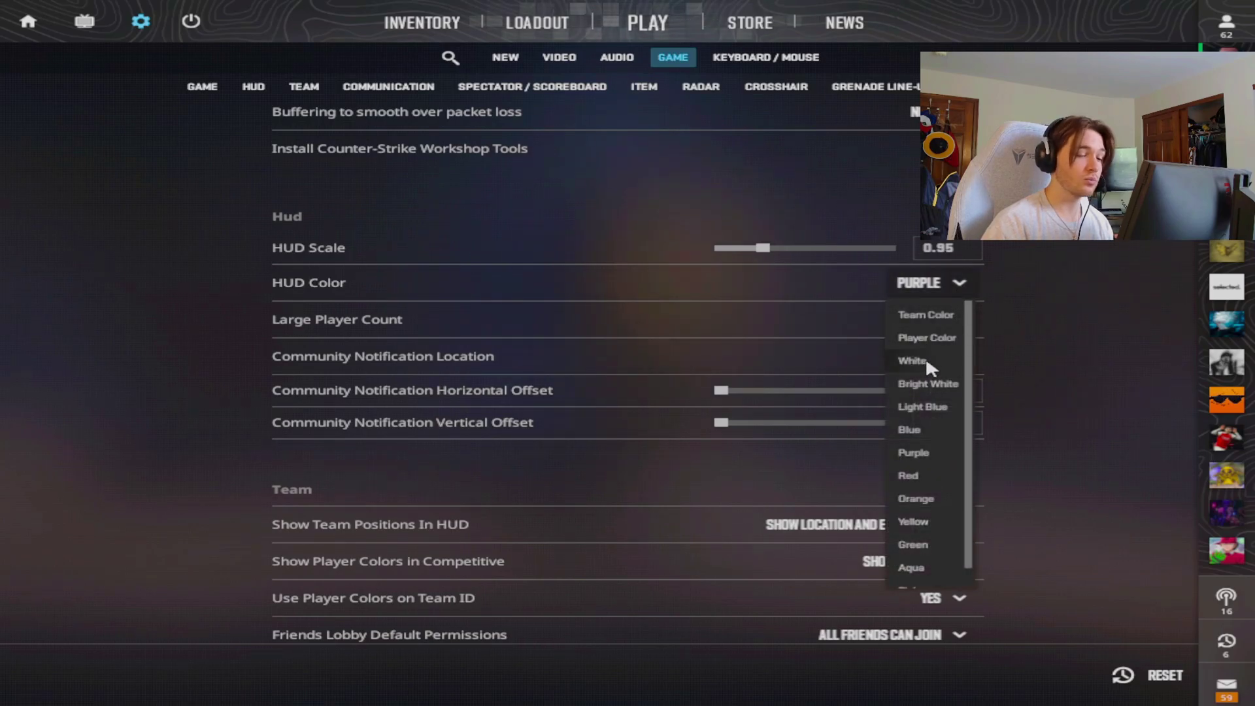
click(1138, 356)
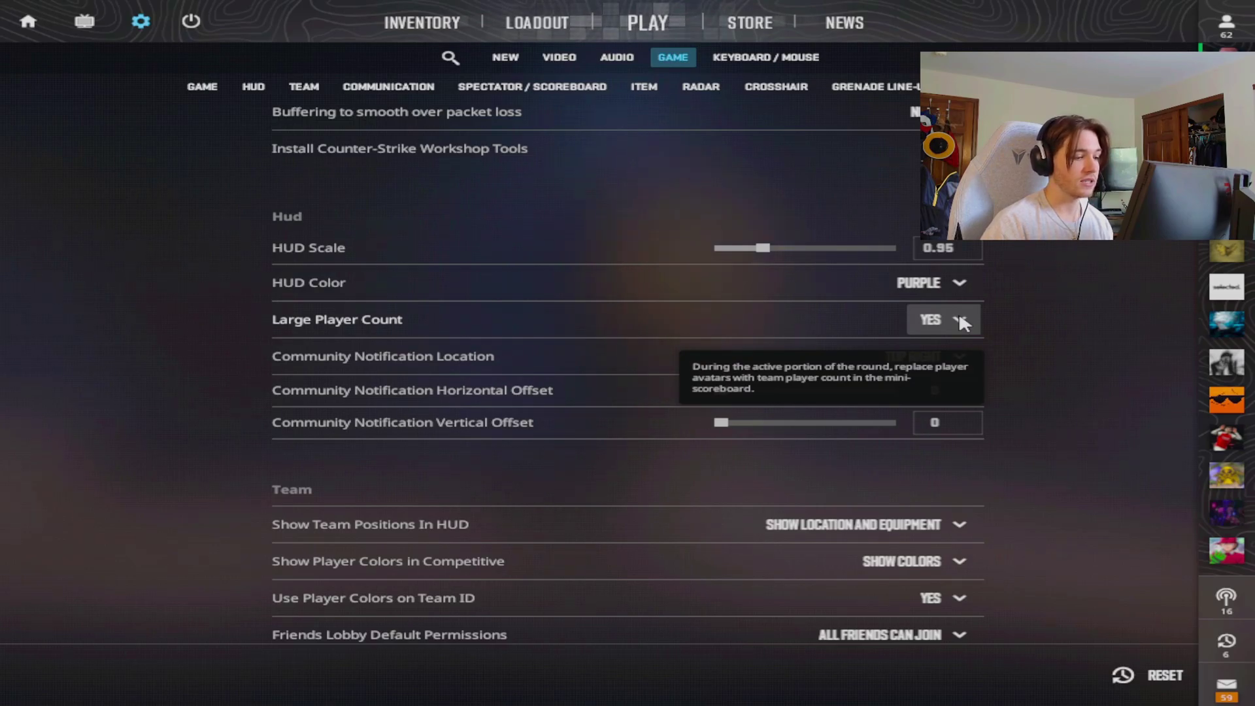
scroll(1063, 320, down, 2)
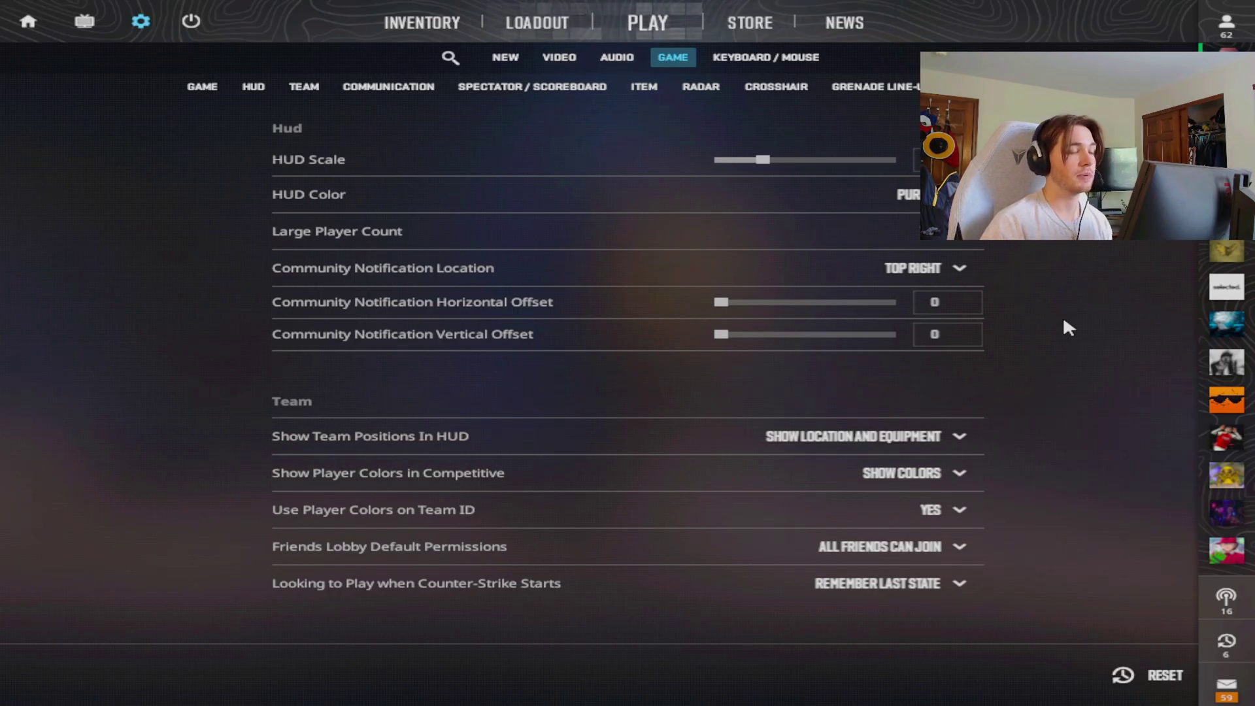
scroll(1064, 321, down, 2)
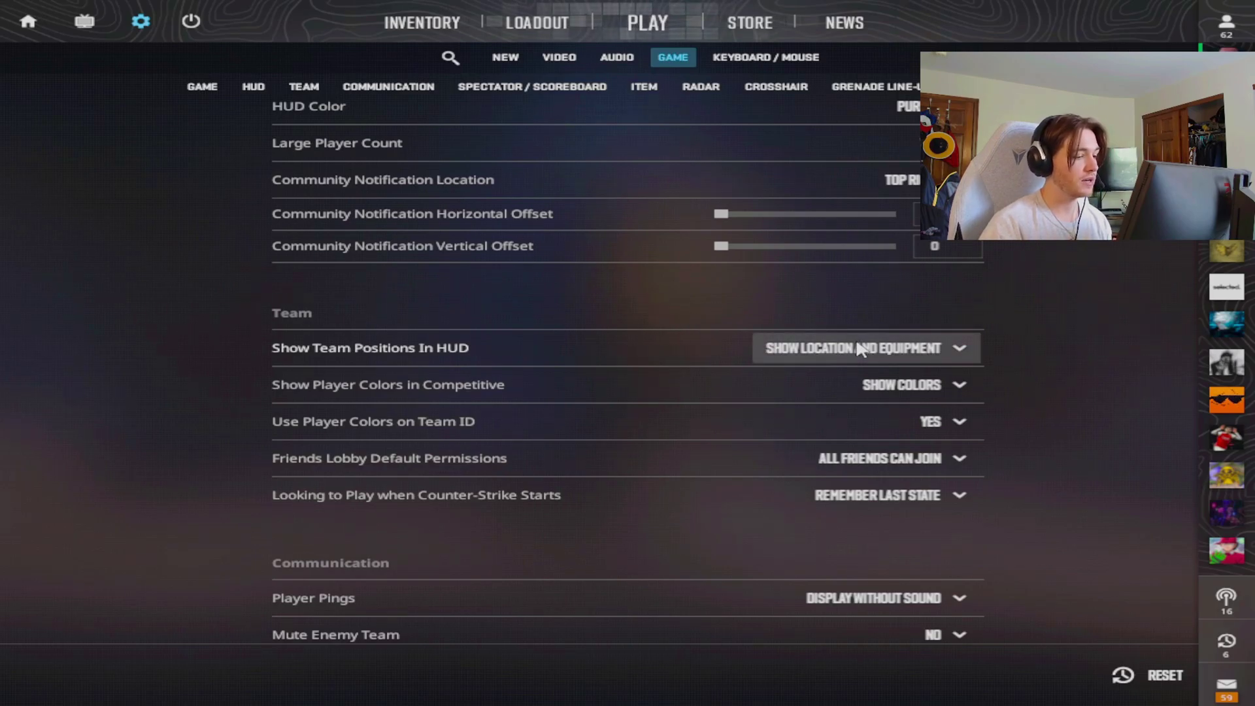
scroll(893, 302, down, 2)
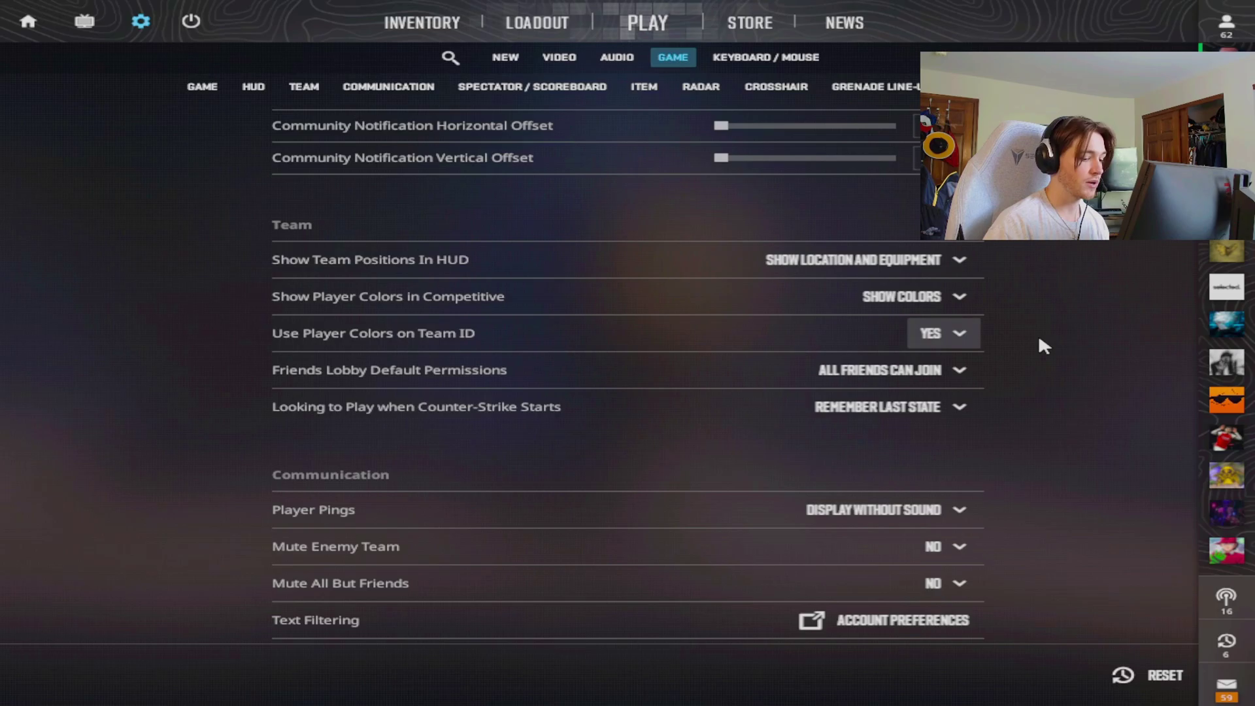
scroll(1039, 340, down, 2)
scroll(1040, 340, down, 2)
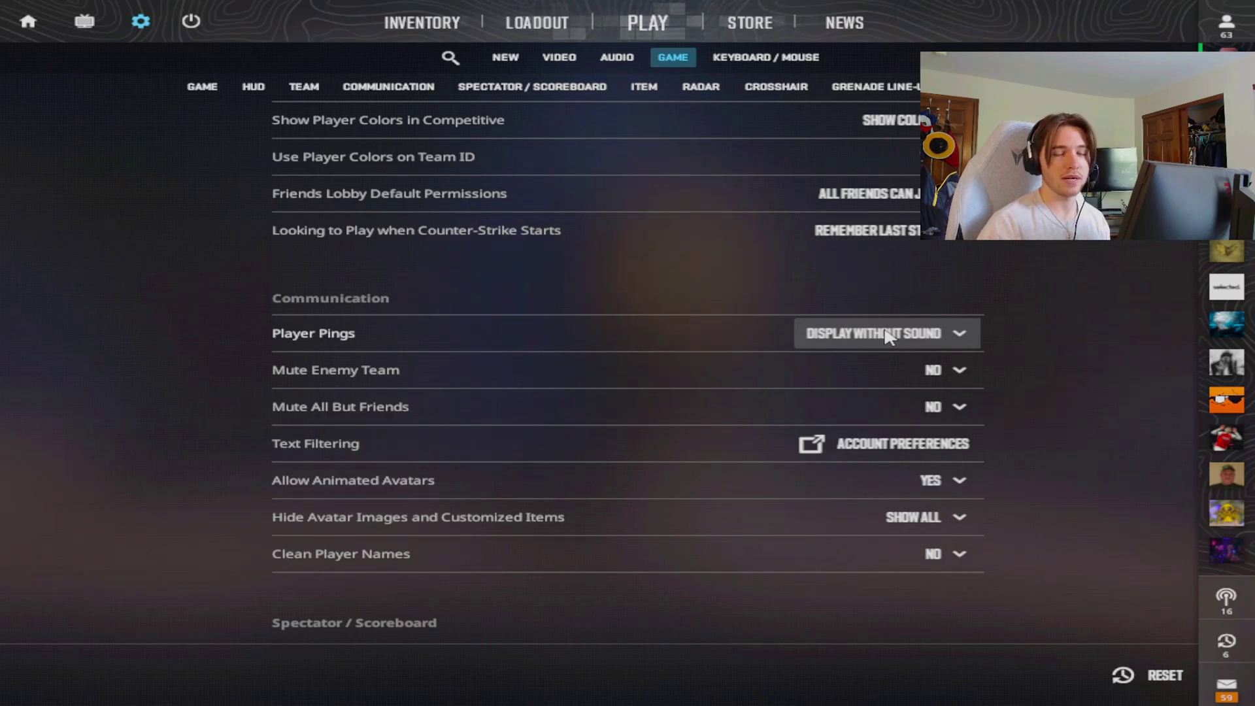
click(927, 336)
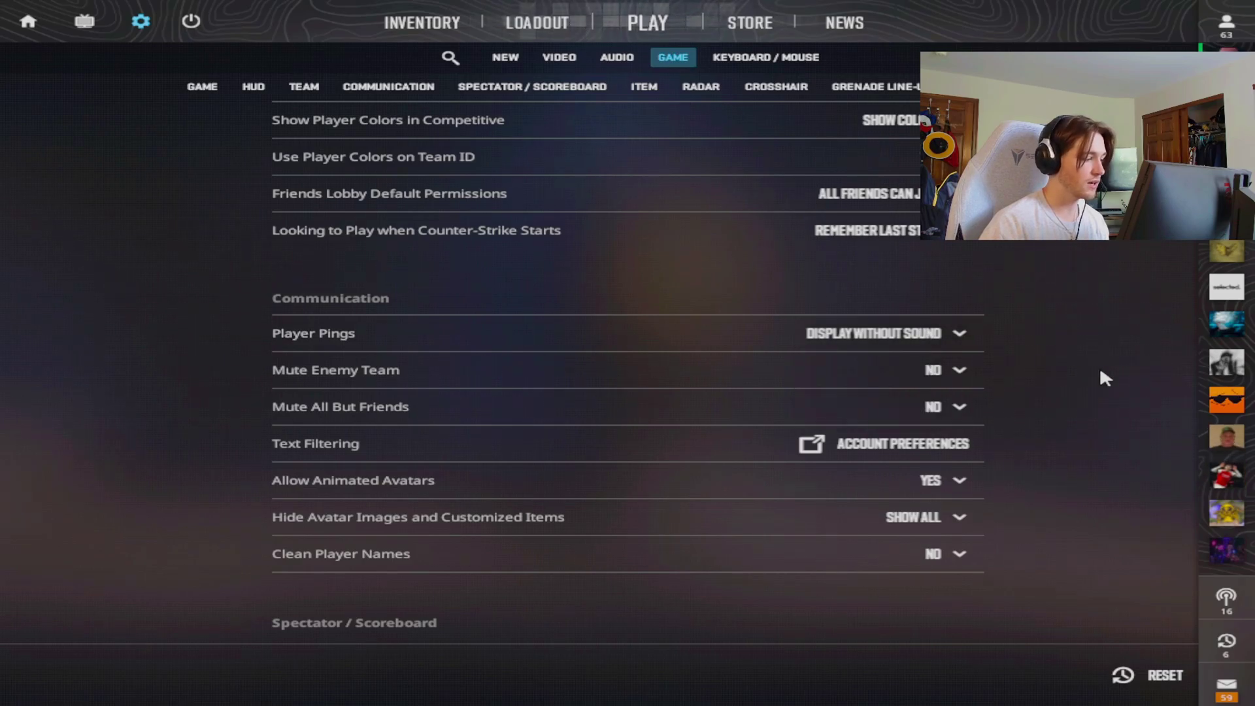
scroll(653, 366, down, 2)
scroll(653, 354, down, 2)
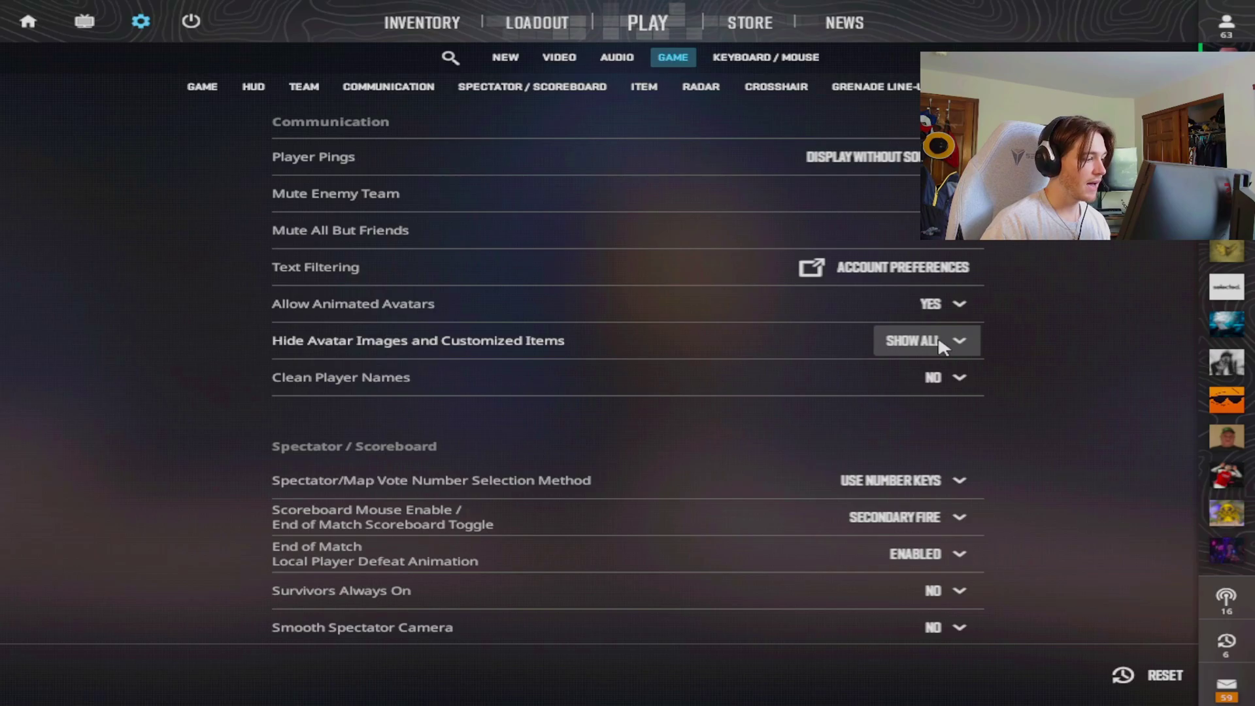
scroll(935, 314, down, 3)
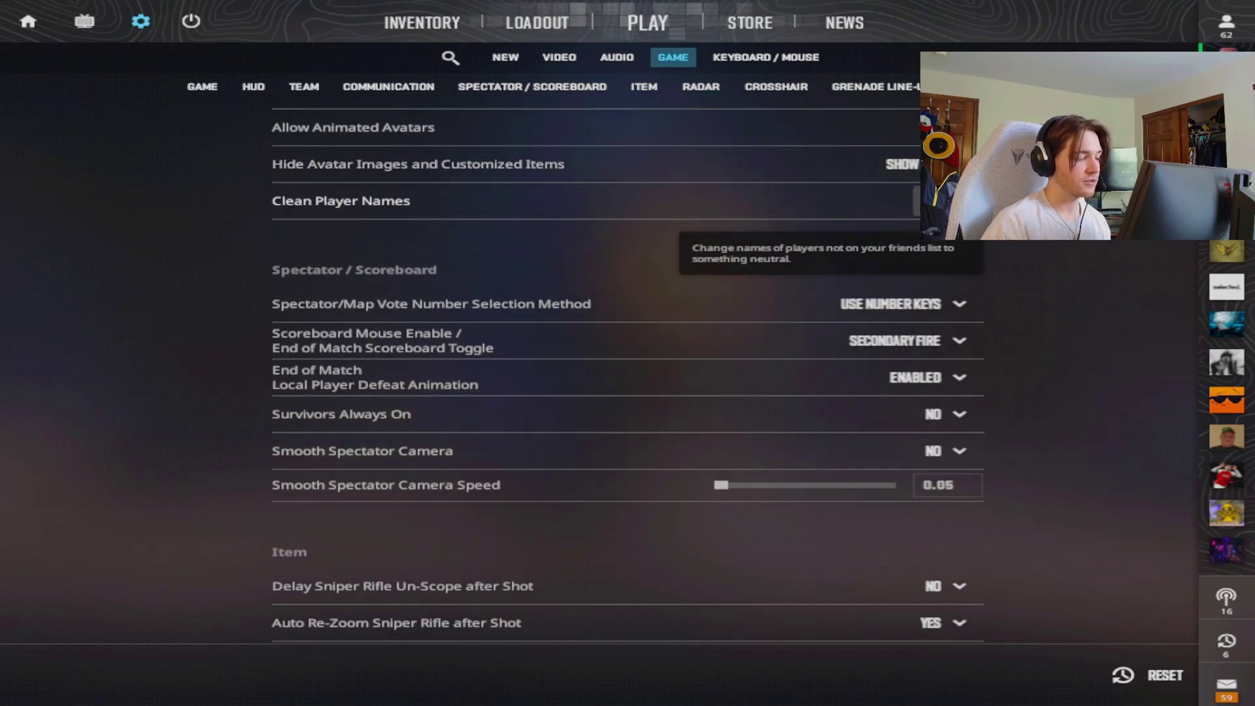
scroll(1023, 297, down, 2)
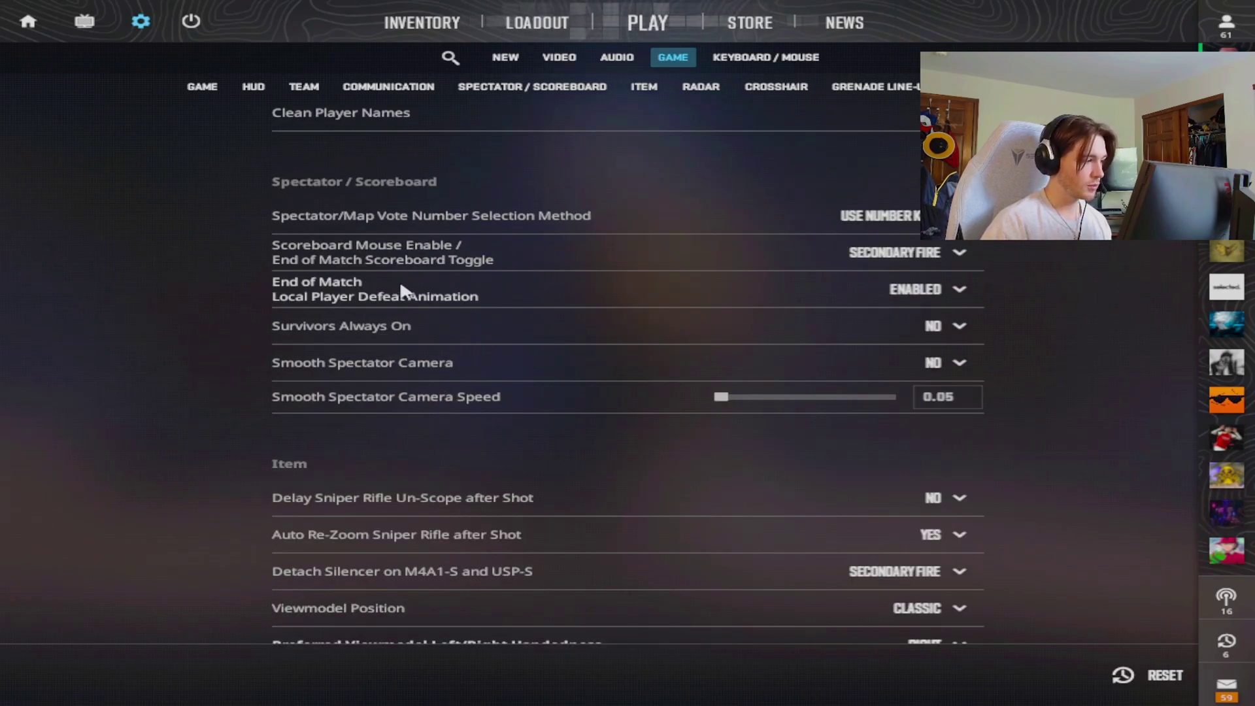
mouse_move(466, 356)
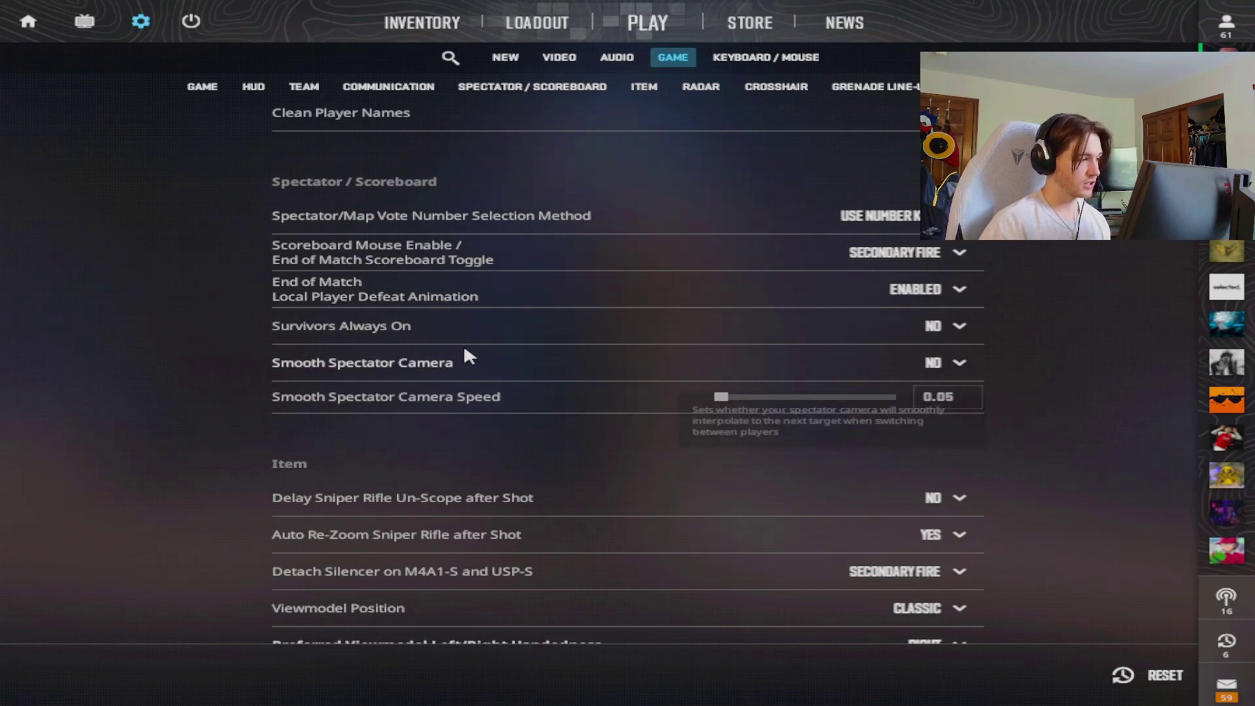
scroll(429, 358, down, 2)
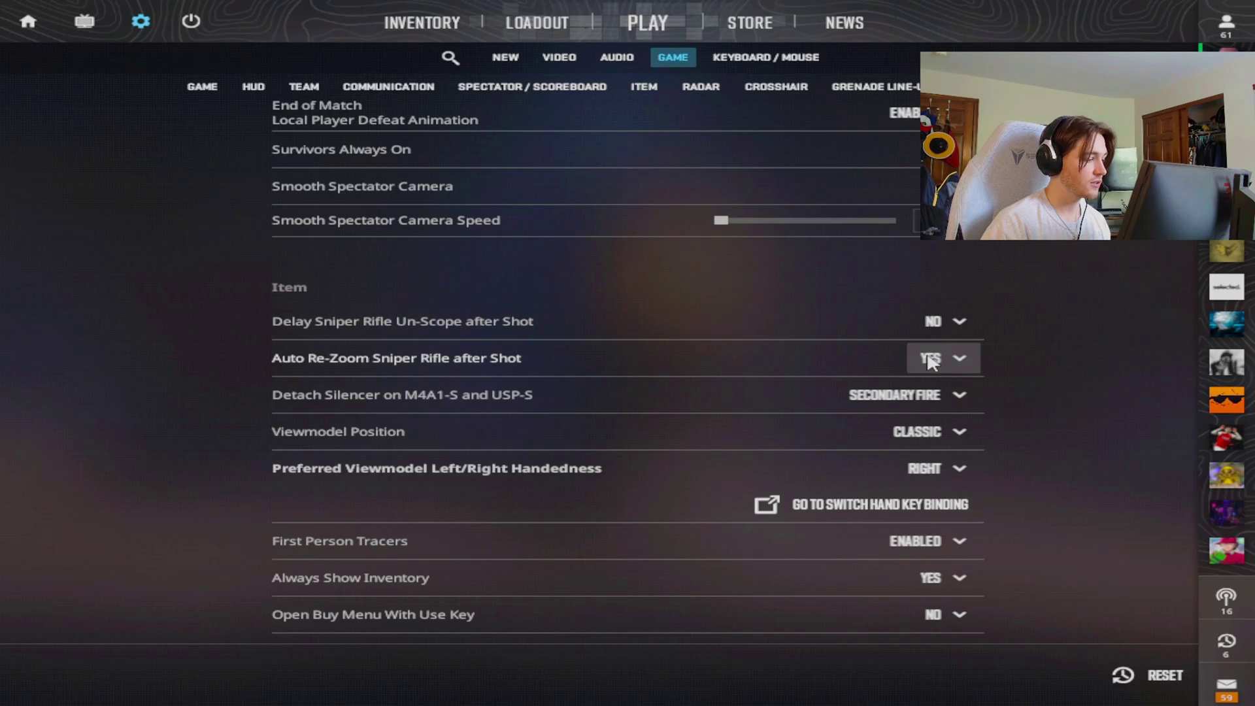
scroll(932, 362, down, 3)
click(908, 309)
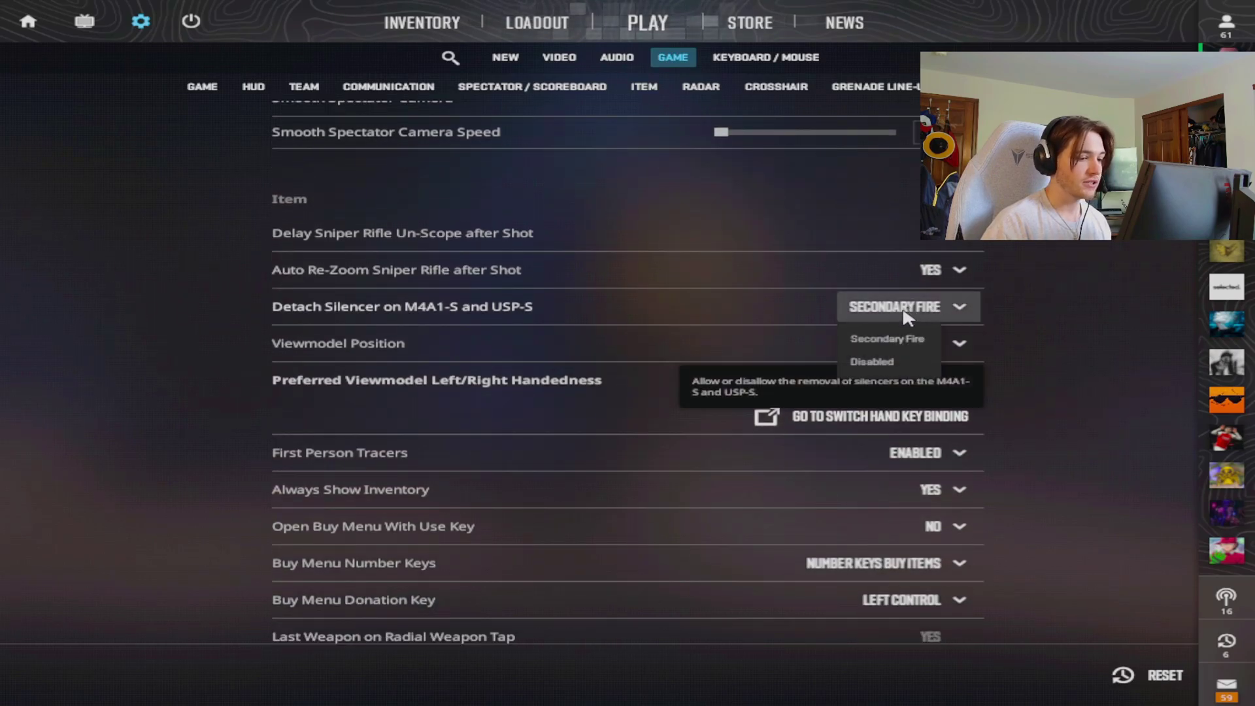
click(893, 341)
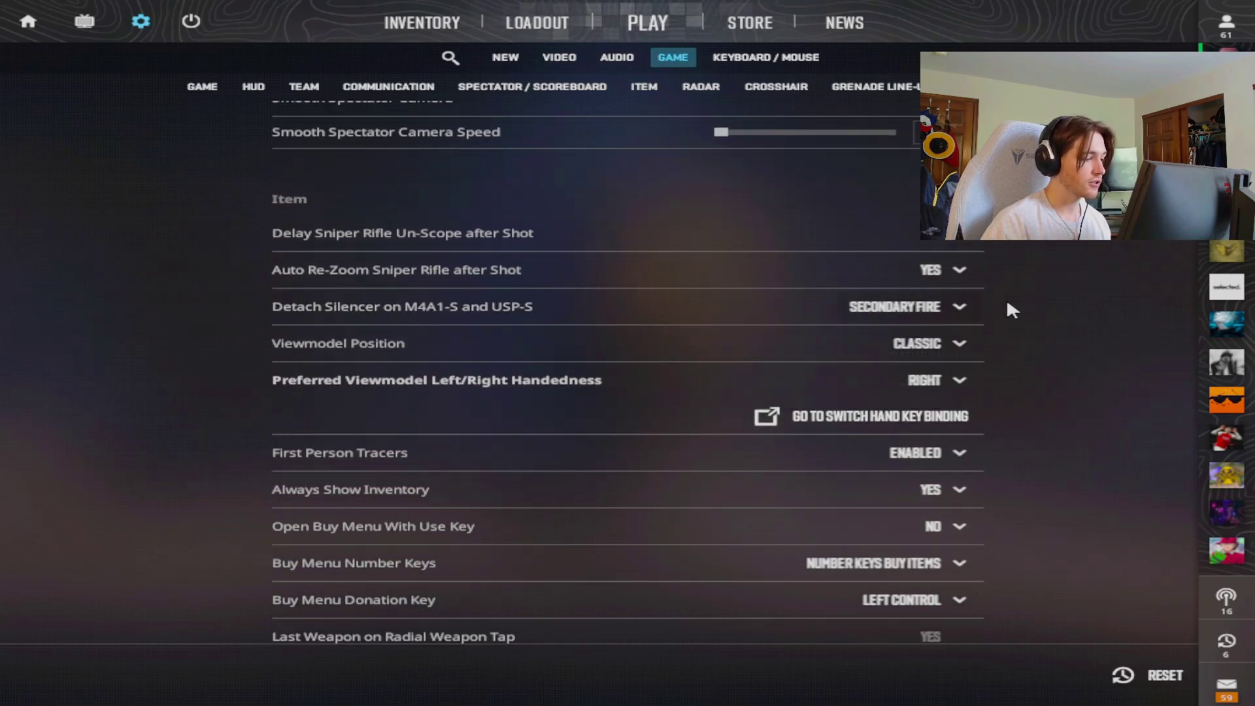
scroll(1006, 298, down, 3)
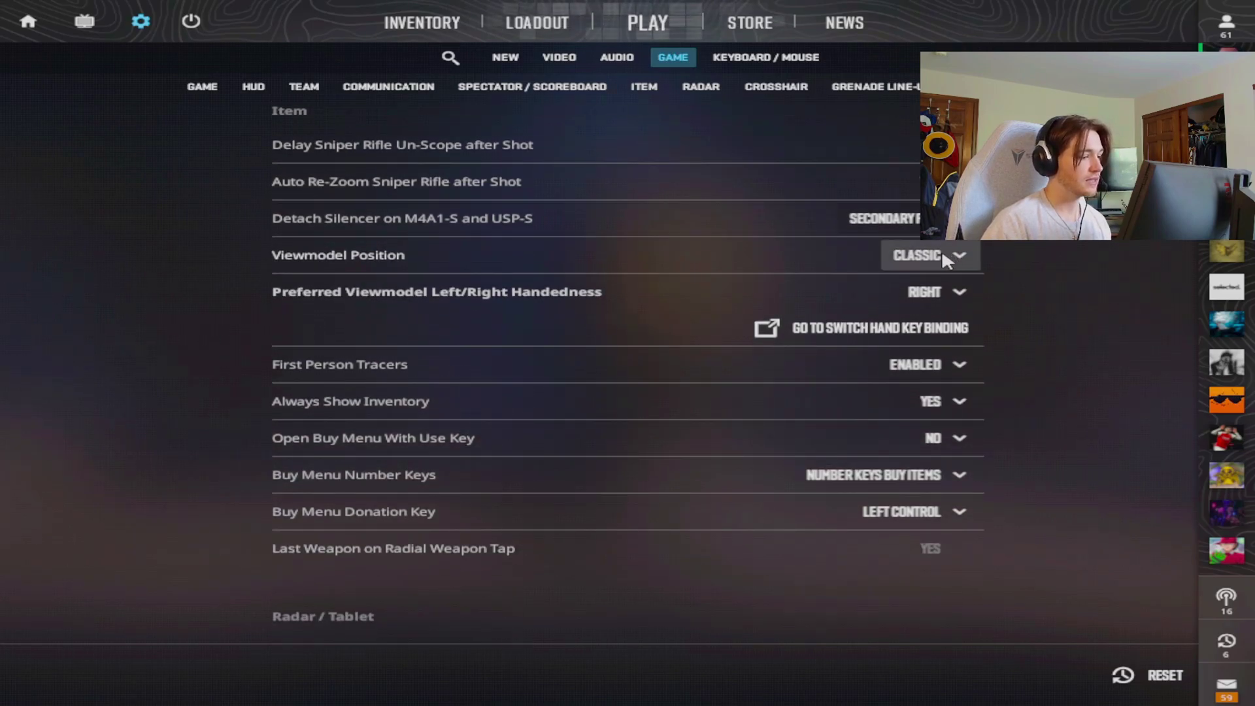
click(942, 296)
click(931, 330)
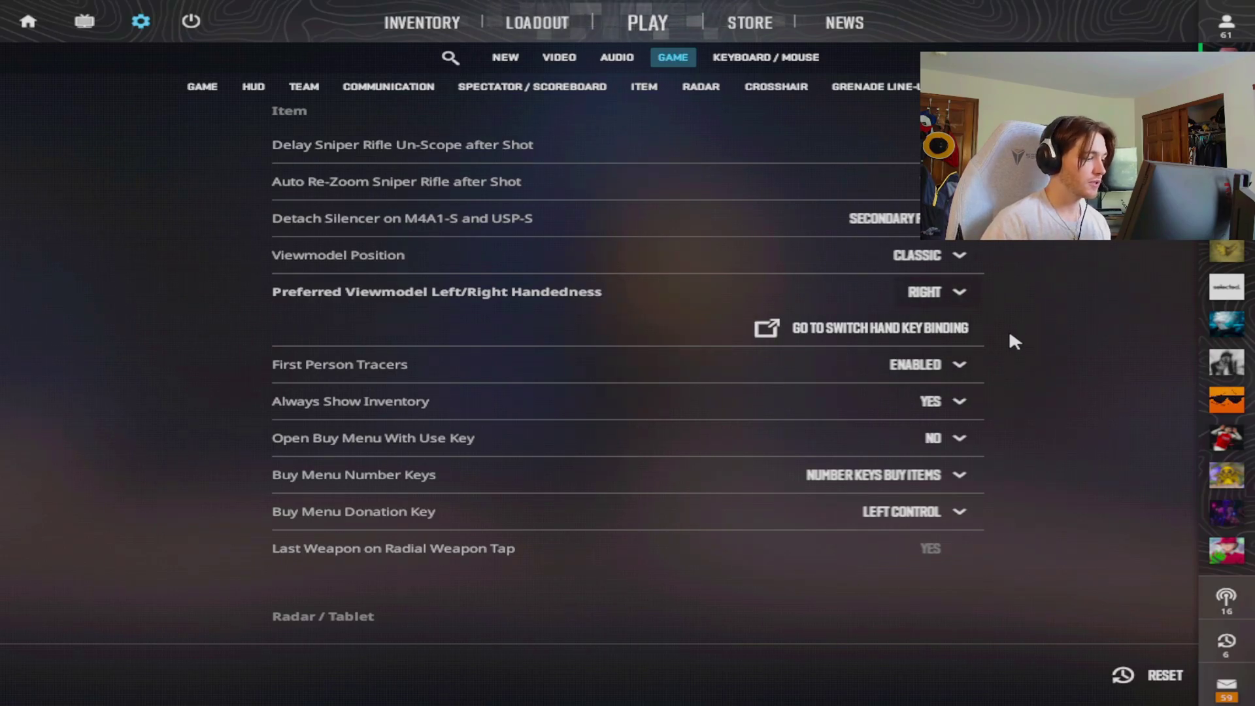
scroll(1010, 330, down, 2)
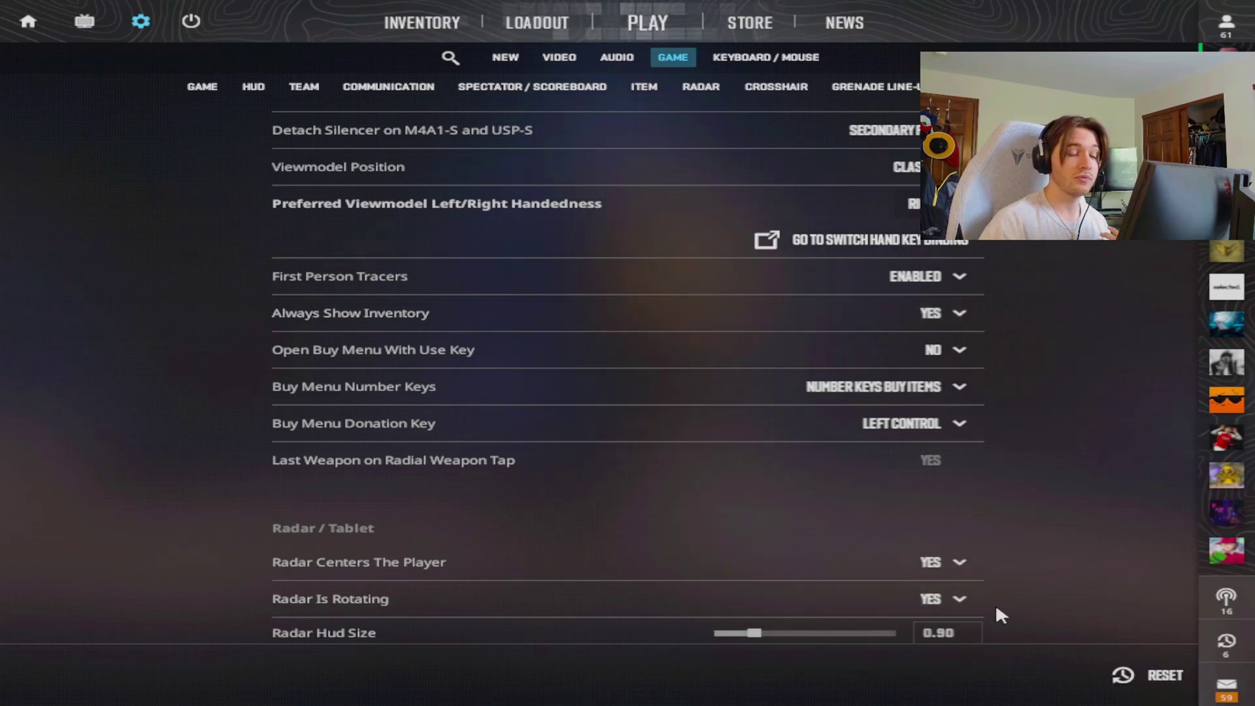
scroll(1059, 347, down, 2)
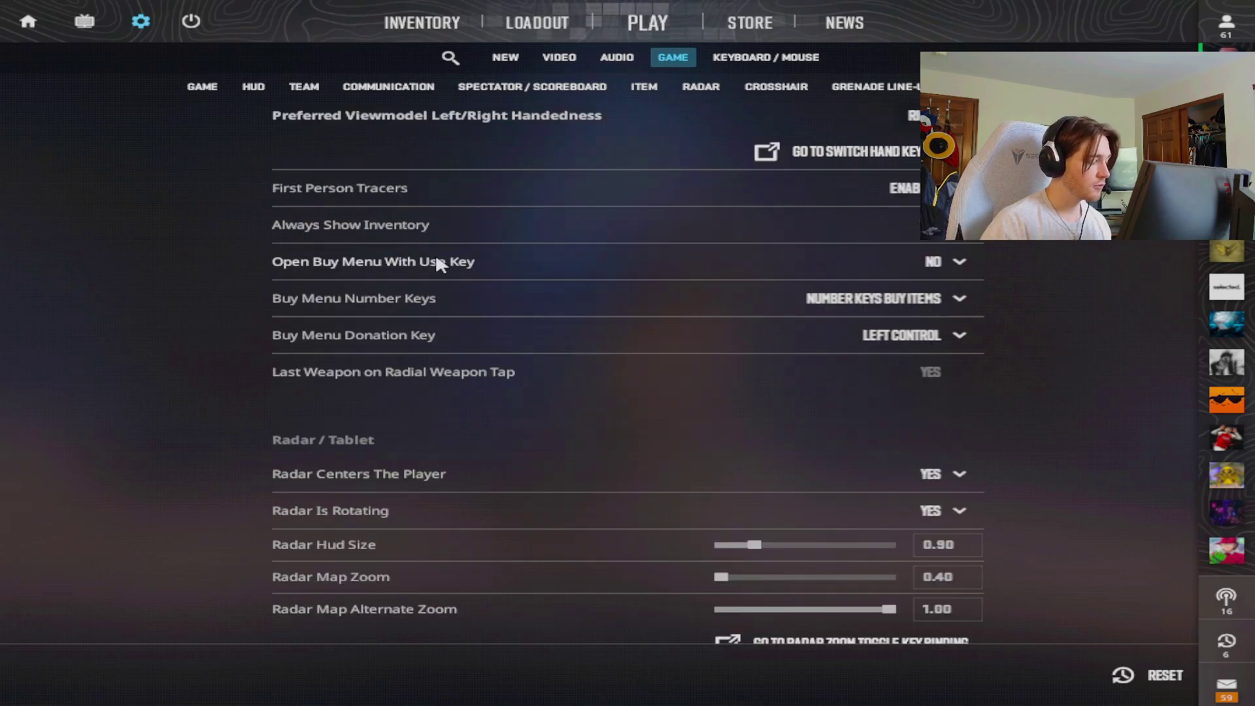
click(908, 299)
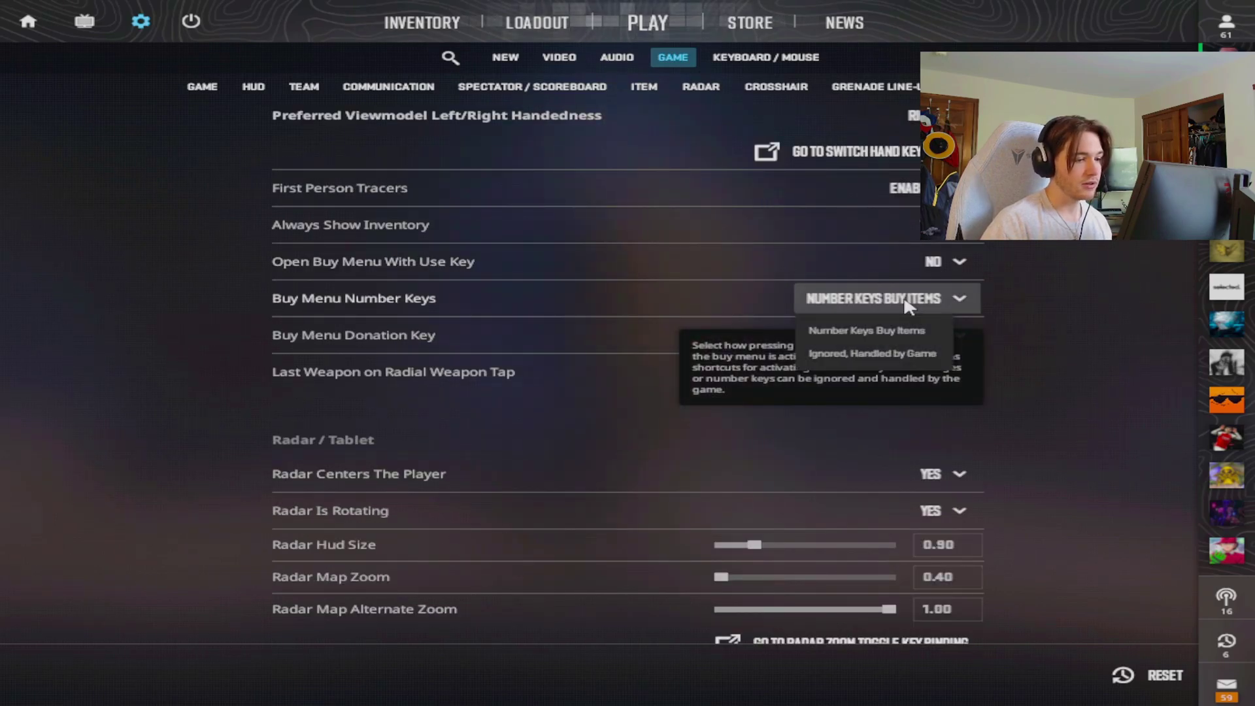
click(908, 306)
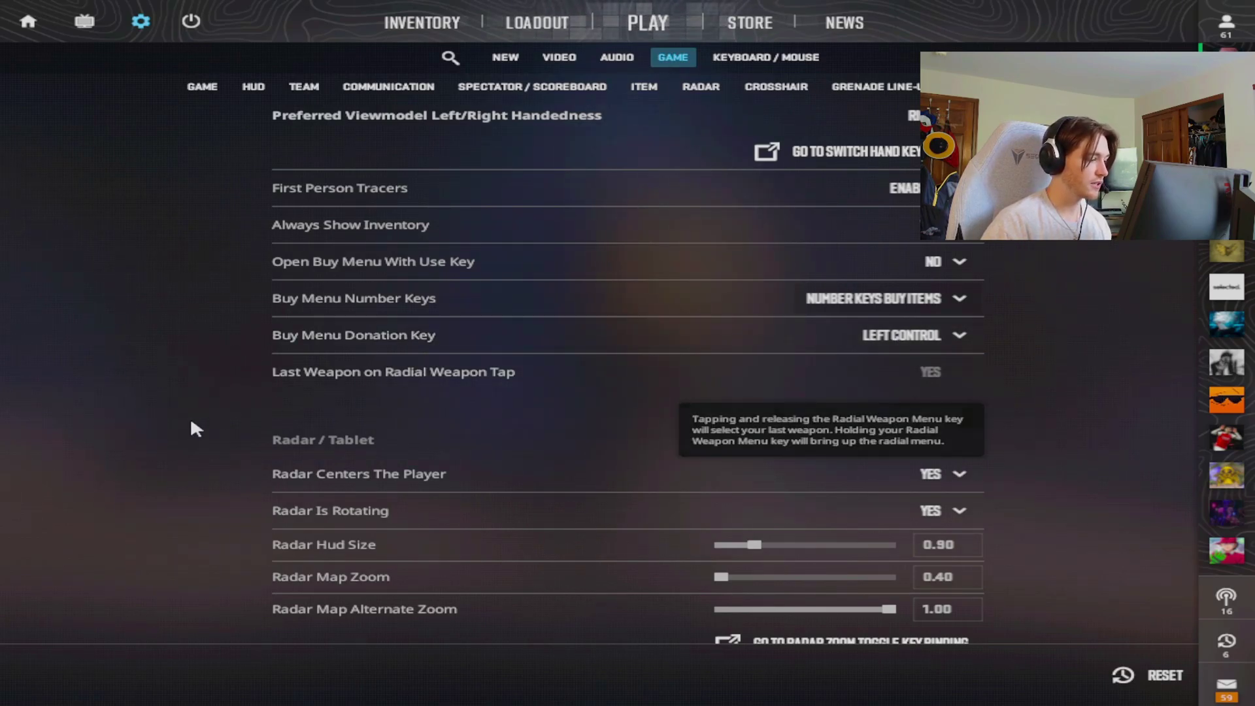
scroll(168, 445, down, 3)
scroll(168, 441, down, 1)
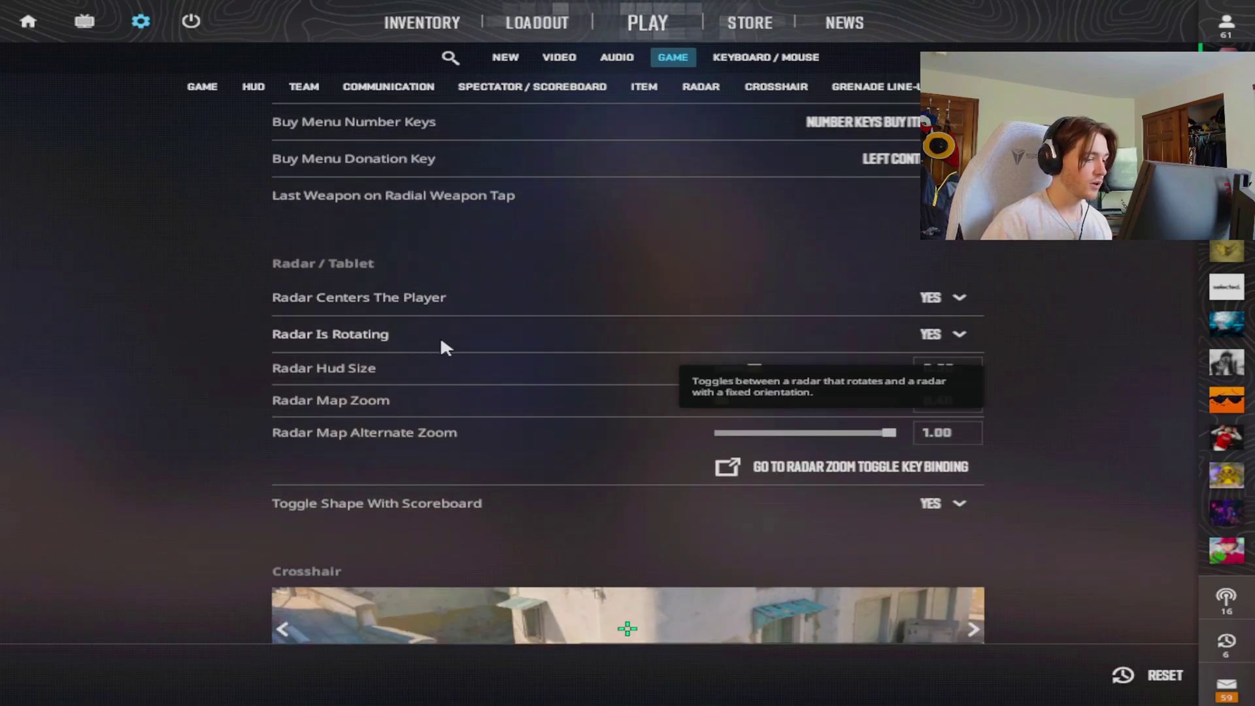
scroll(194, 381, down, 2)
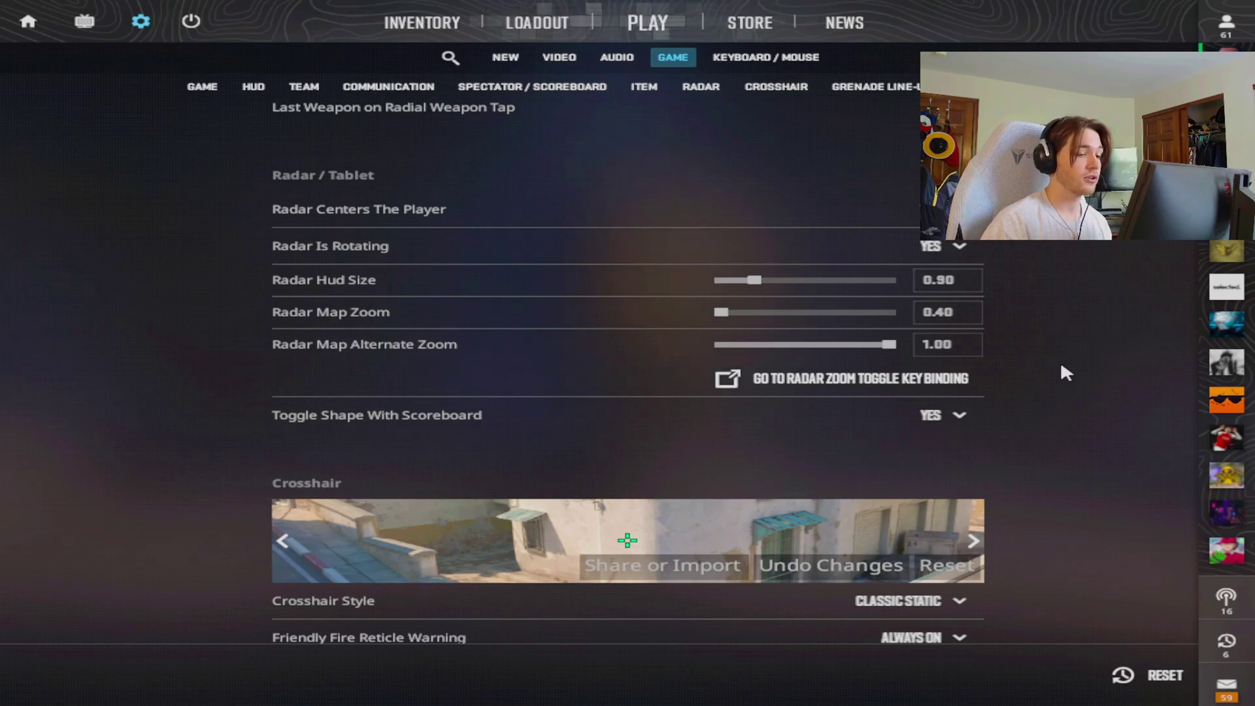
scroll(1062, 367, down, 1)
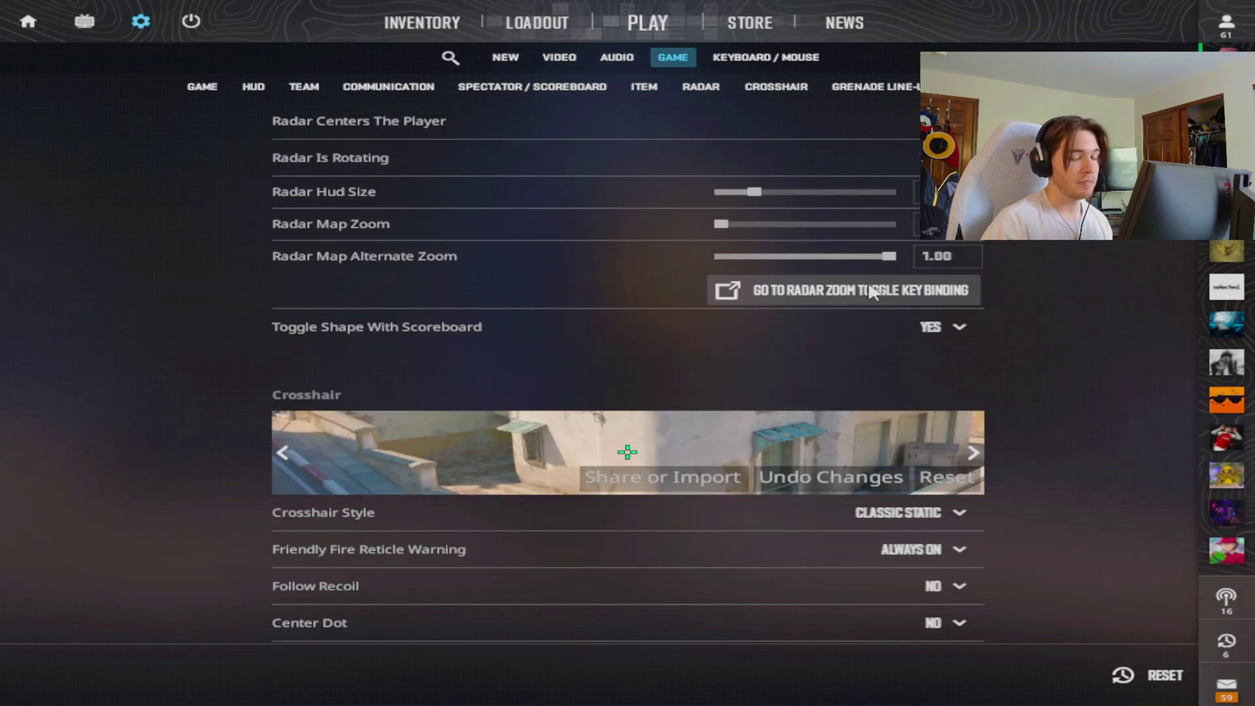
scroll(1135, 412, down, 2)
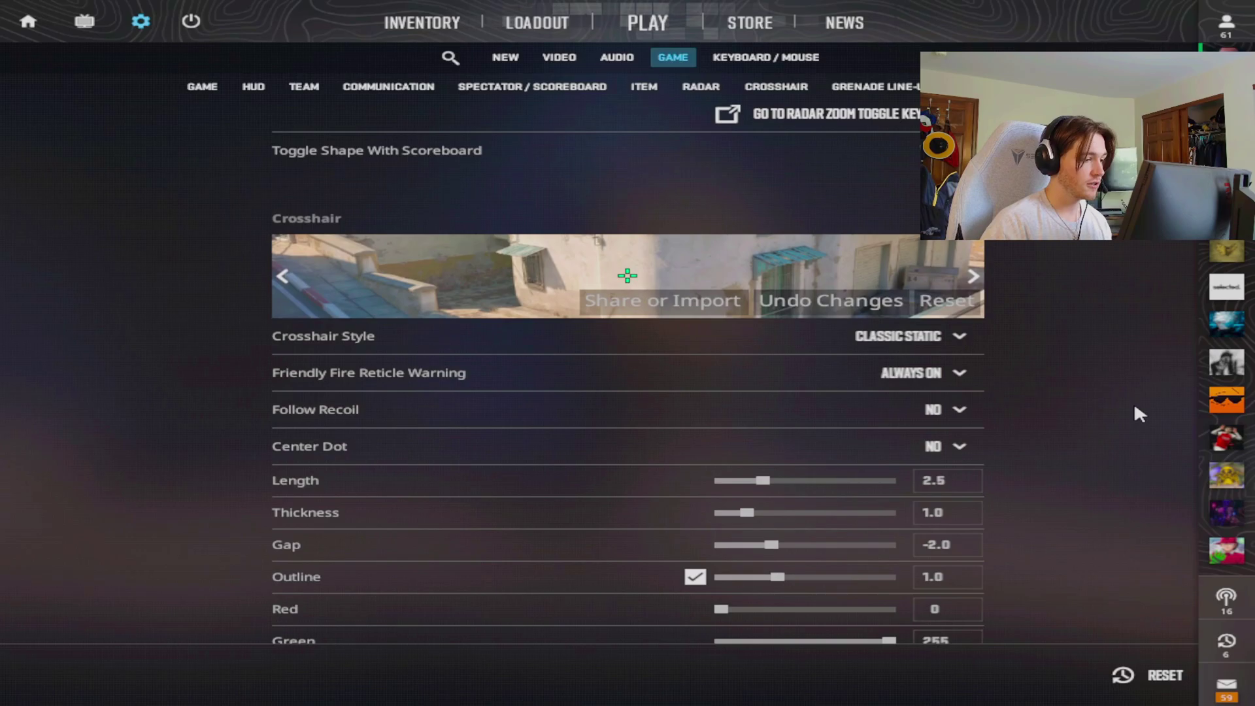
- Copy your crosshair share code to the clipboard from the Share or Import window
click(690, 294)
click(694, 400)
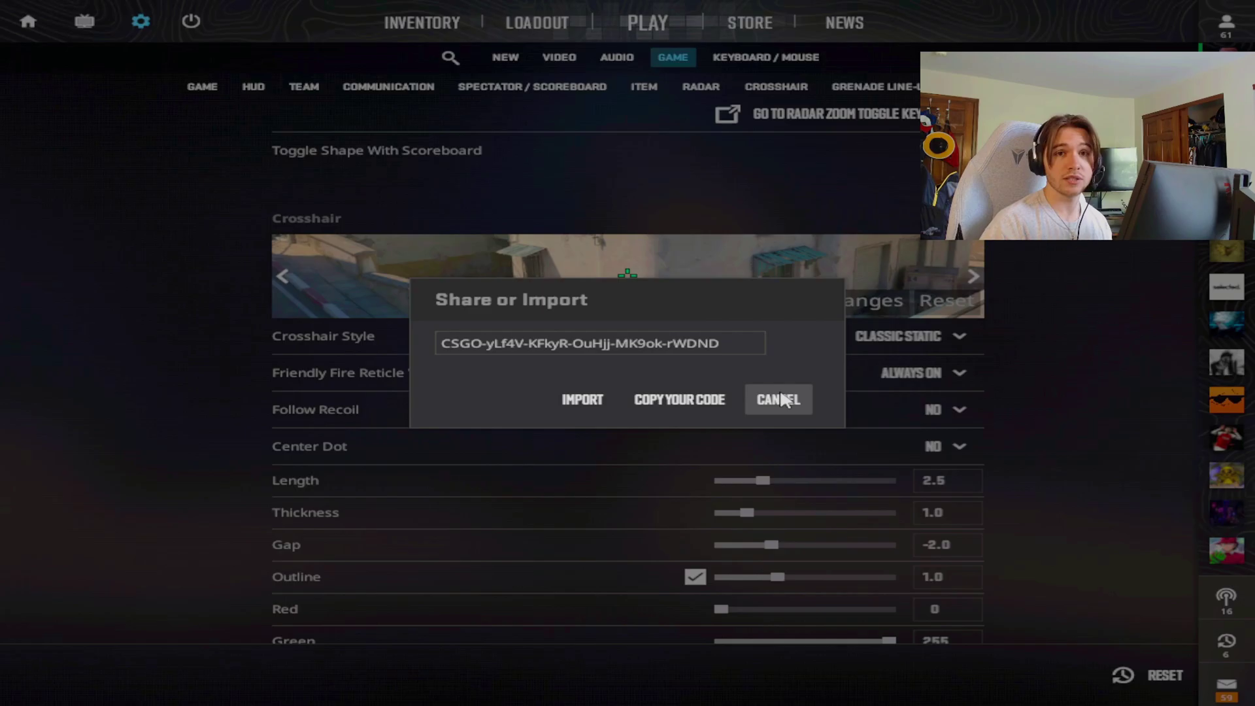
click(782, 398)
- Scroll through the crosshair, grenade and telemetry settings
scroll(1056, 407, down, 7)
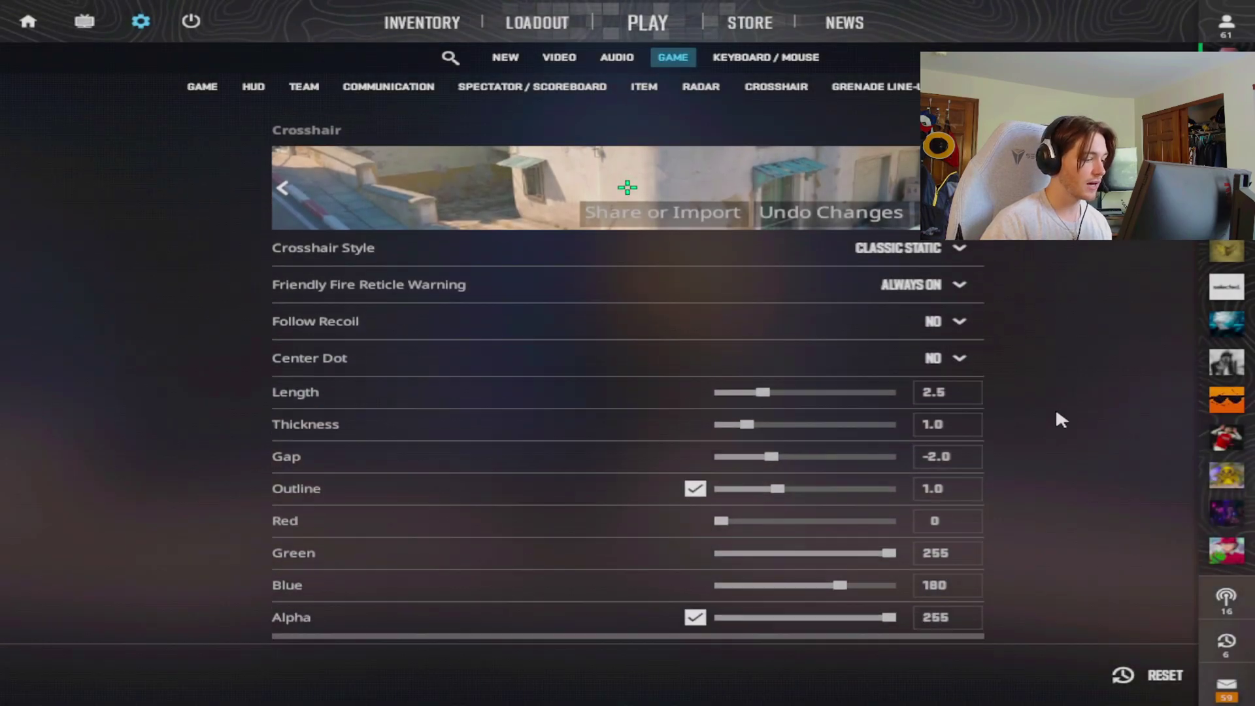
scroll(1056, 406, down, 4)
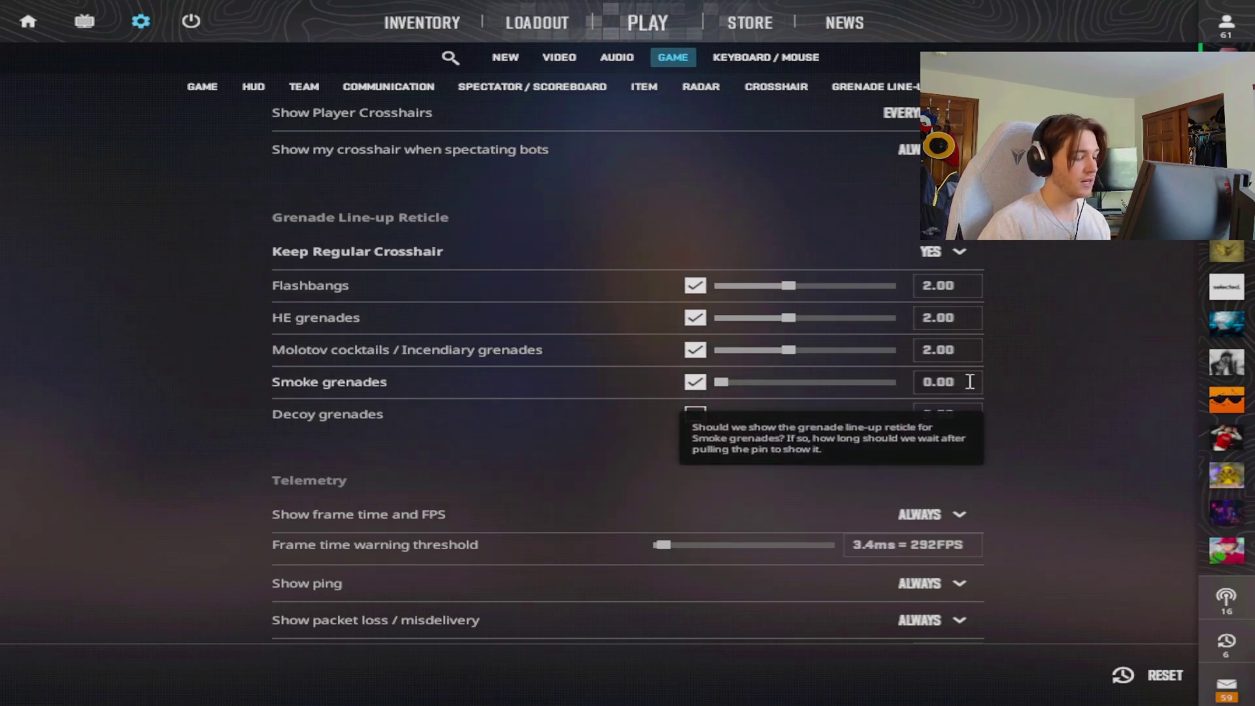
scroll(1101, 386, down, 1)
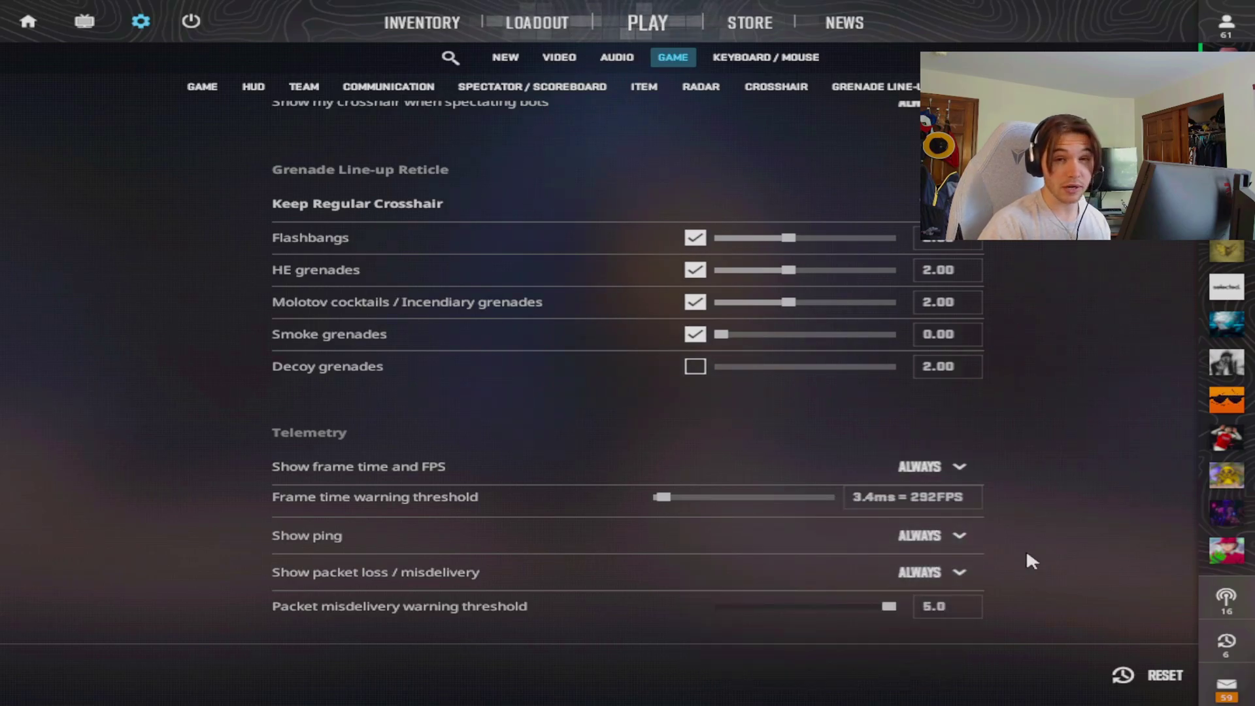
scroll(1029, 554, up, 3)
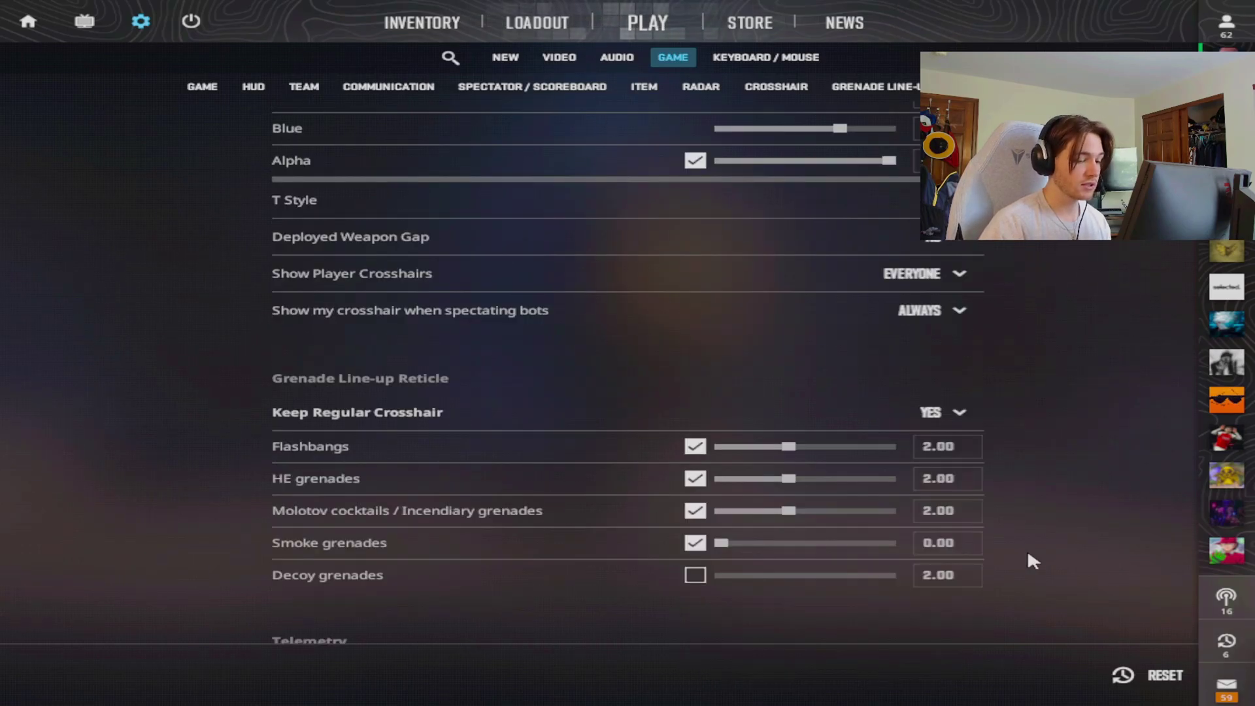
scroll(1031, 546, down, 3)
scroll(1030, 546, down, 1)
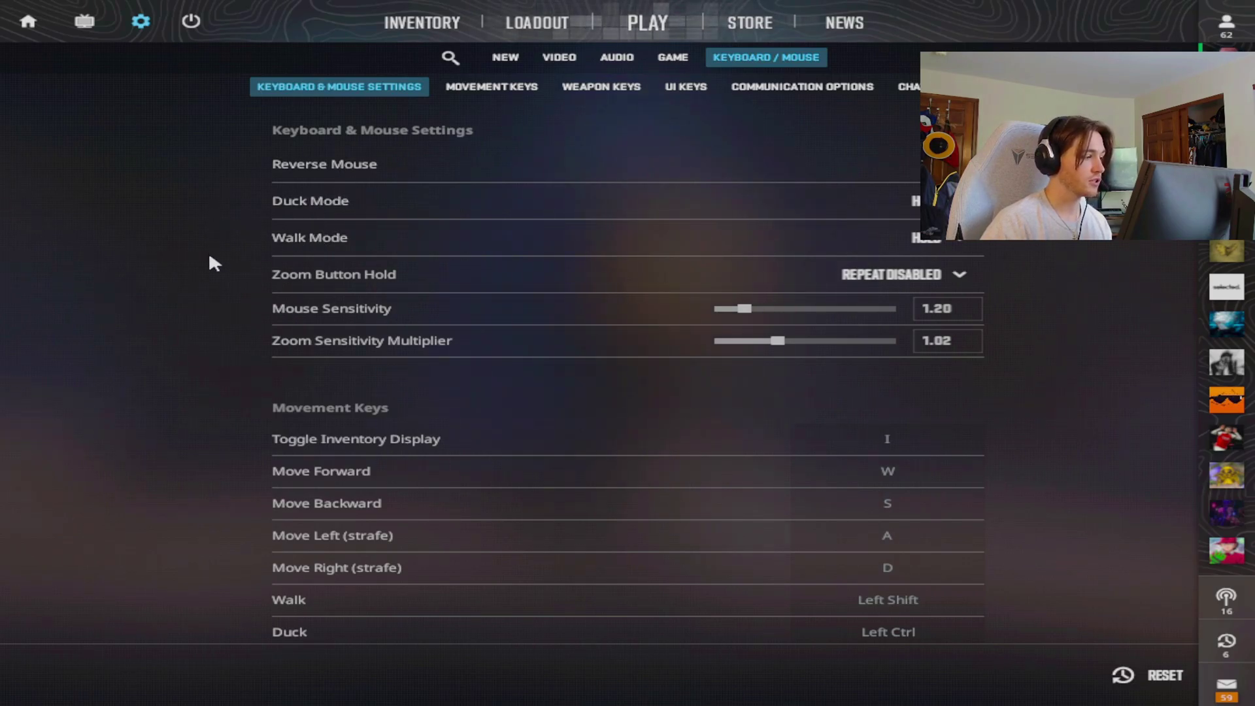
scroll(210, 257, down, 1)
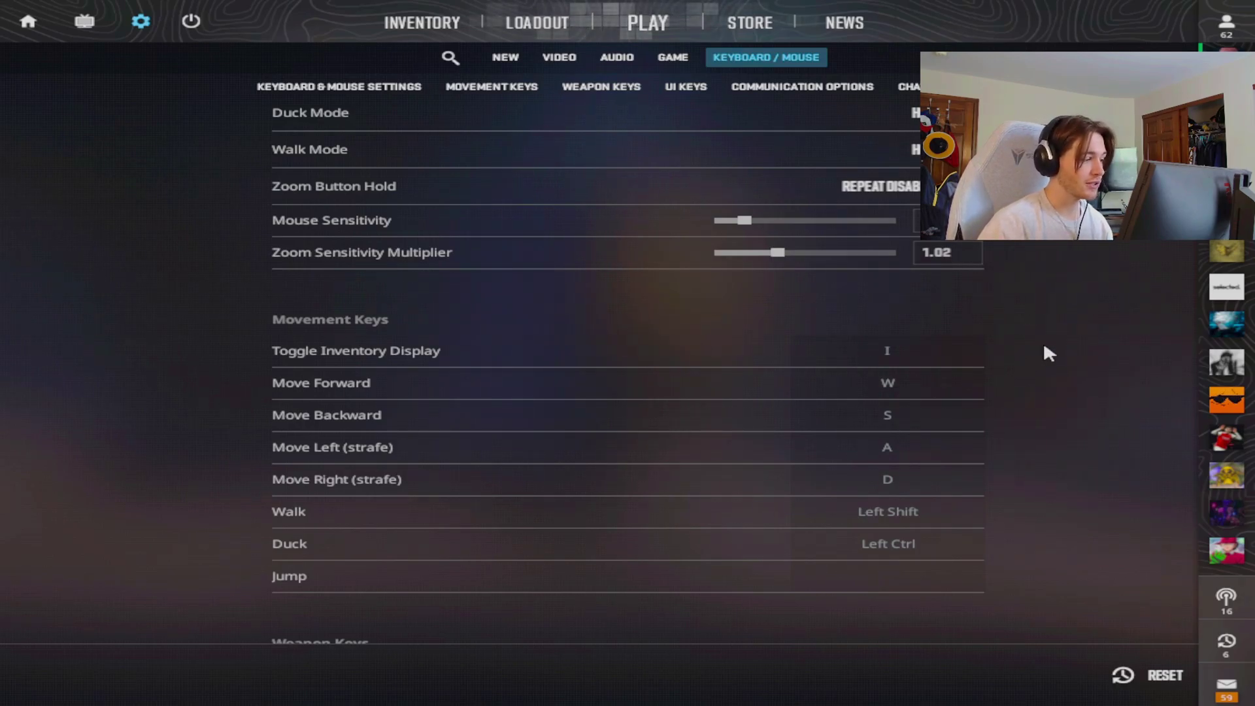
scroll(1043, 343, down, 1)
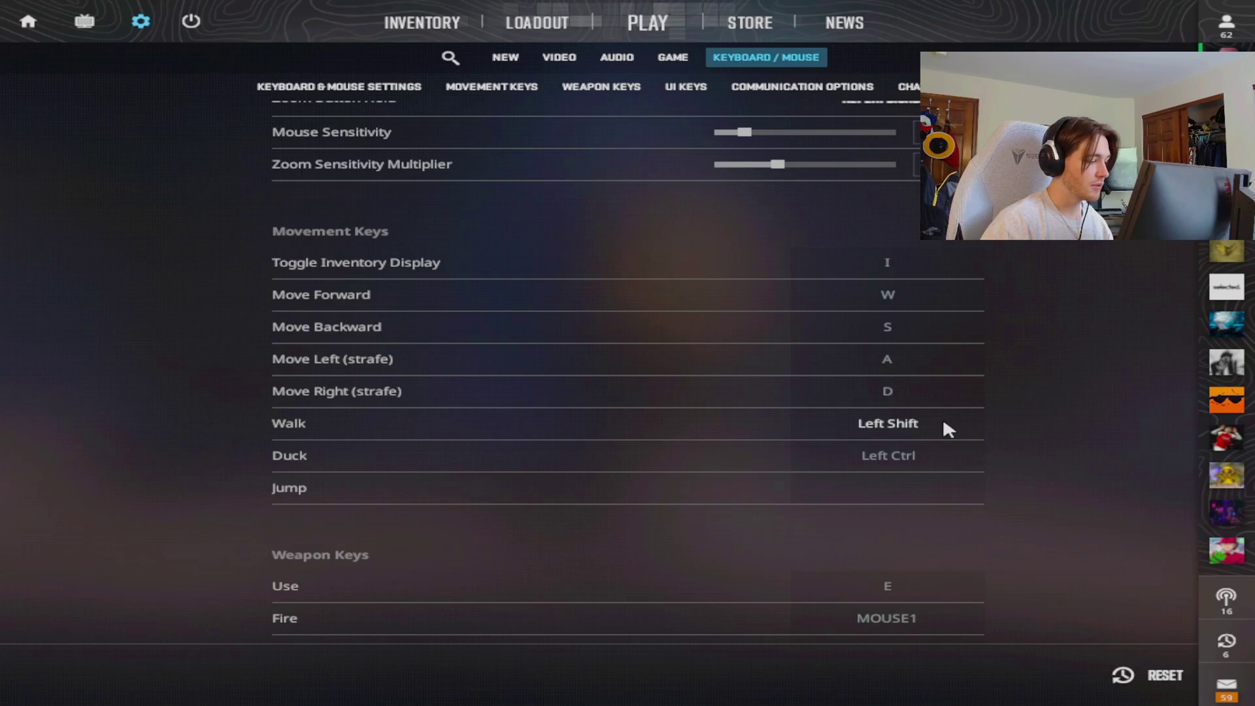
scroll(944, 425, down, 1)
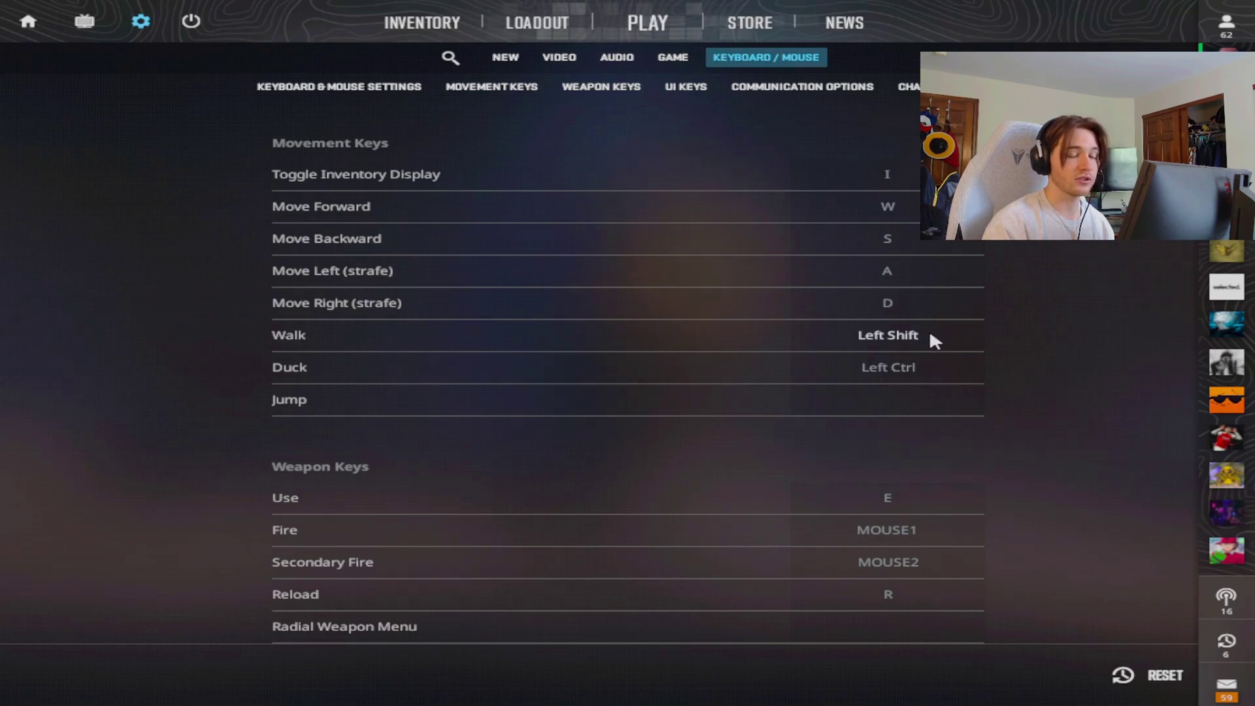
scroll(931, 334, down, 1)
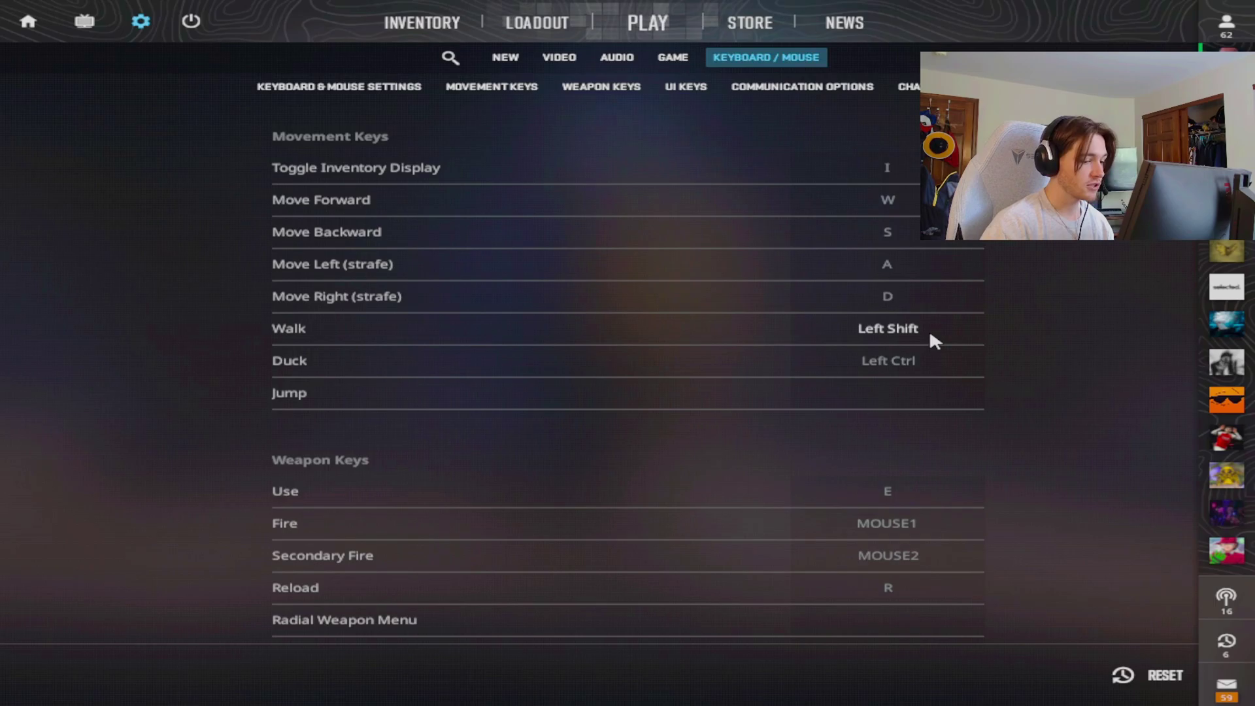
scroll(895, 318, down, 2)
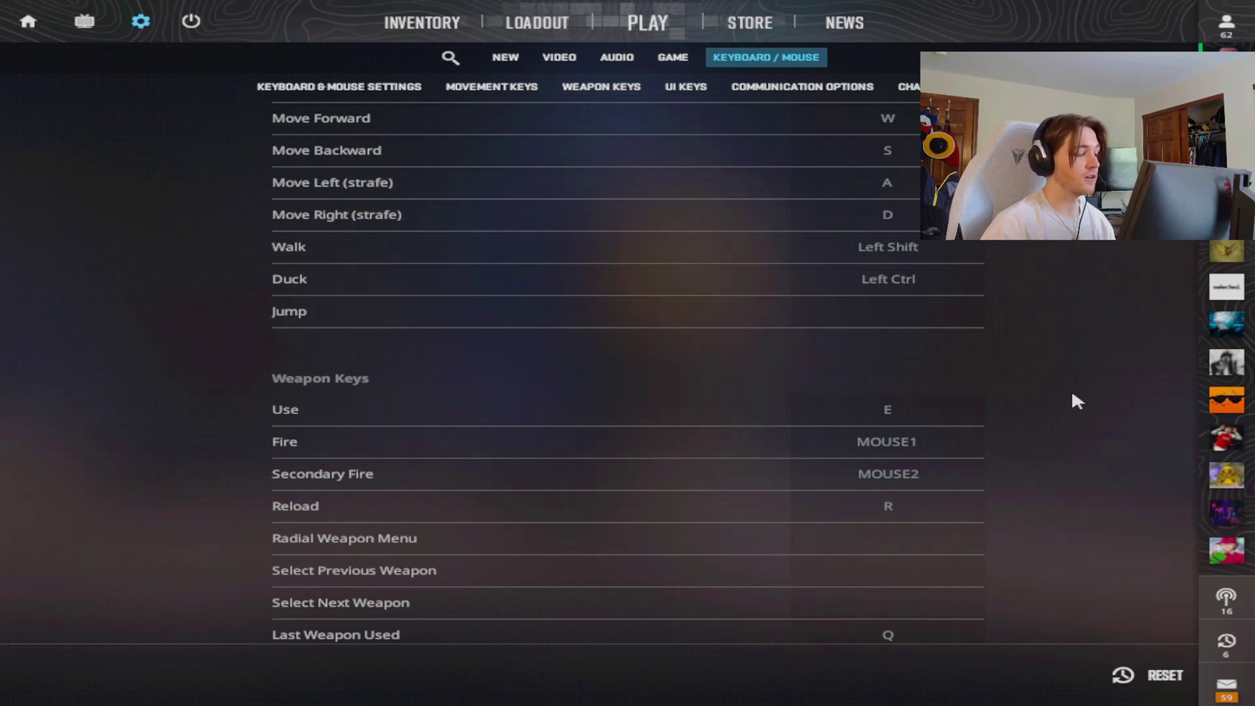
scroll(1073, 394, down, 3)
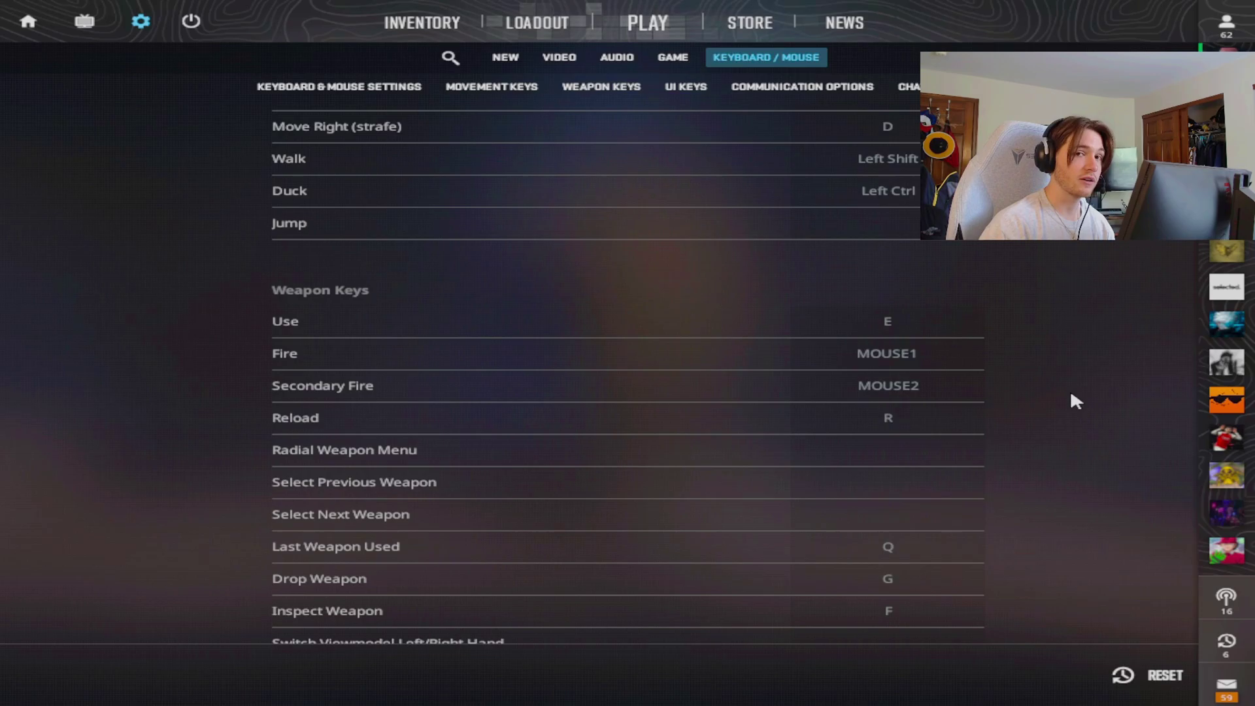
scroll(1070, 389, down, 3)
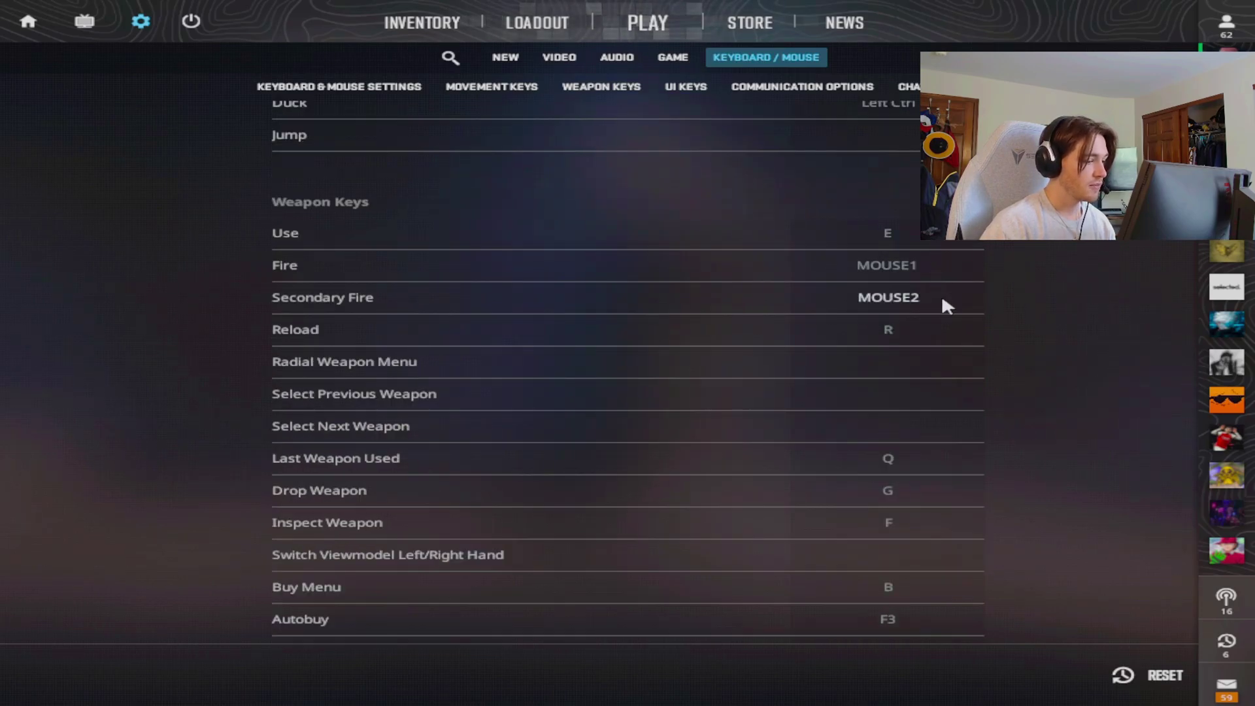
scroll(946, 333, down, 3)
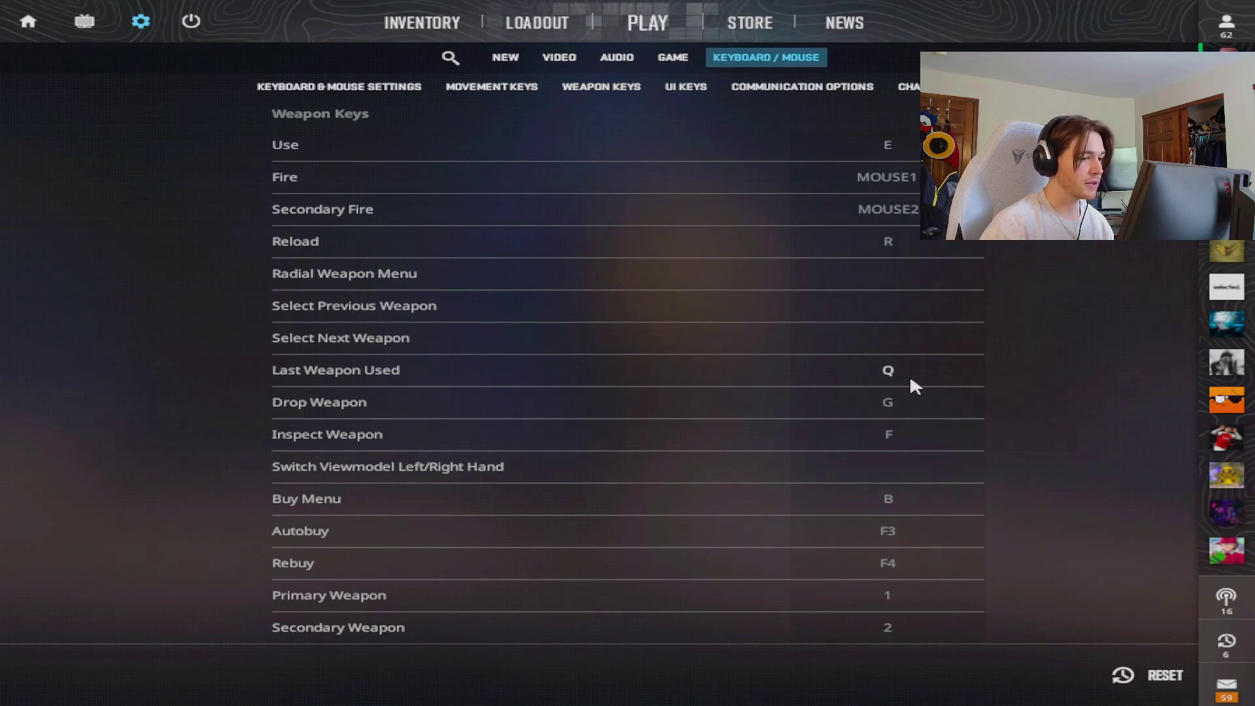
scroll(910, 380, down, 6)
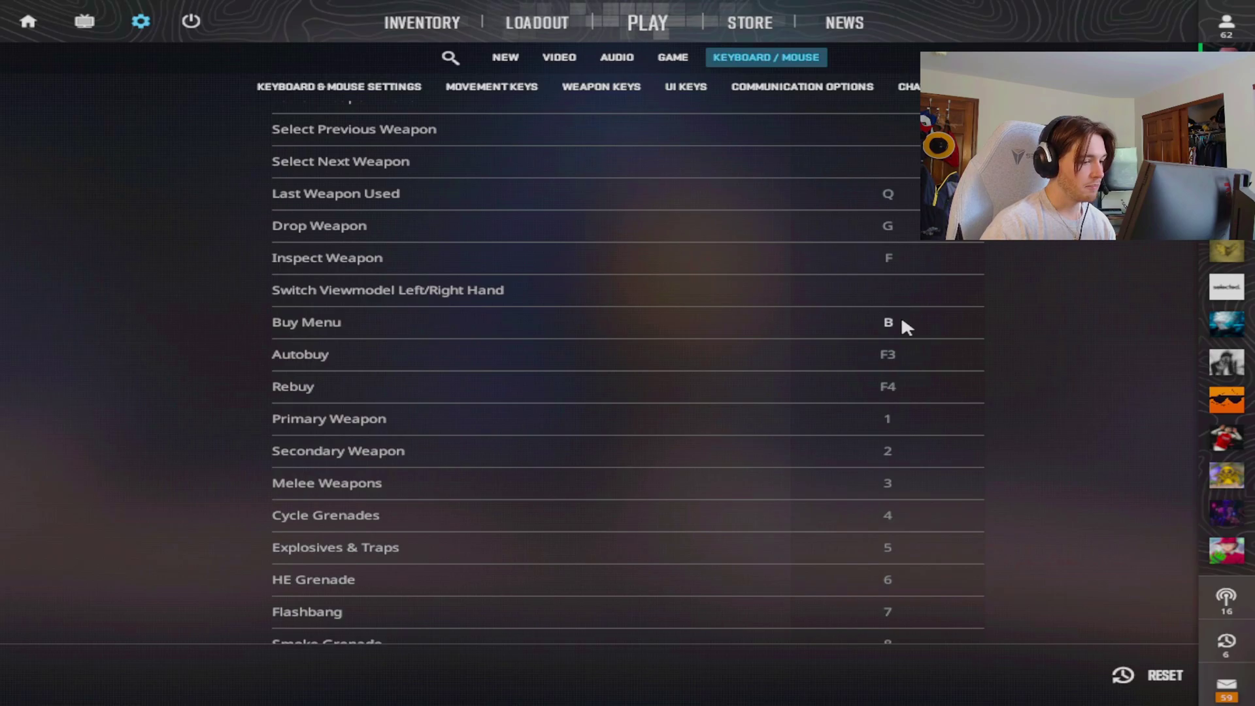
scroll(902, 319, down, 3)
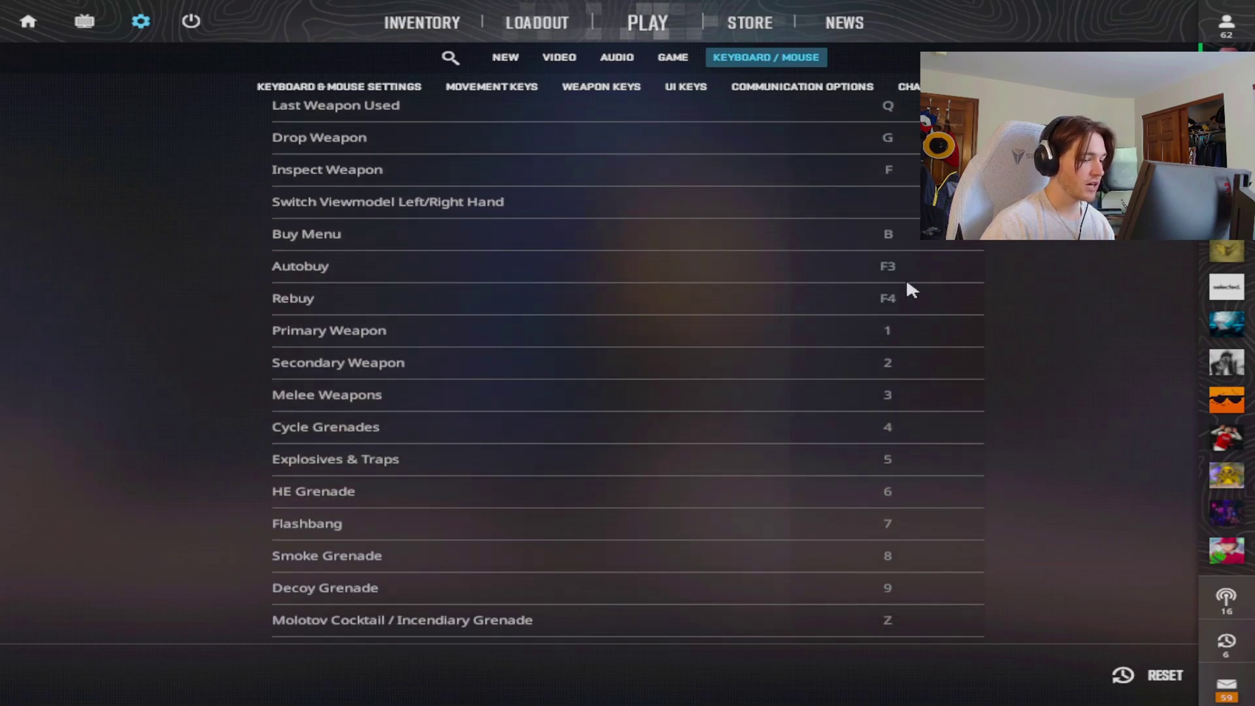
scroll(906, 281, down, 3)
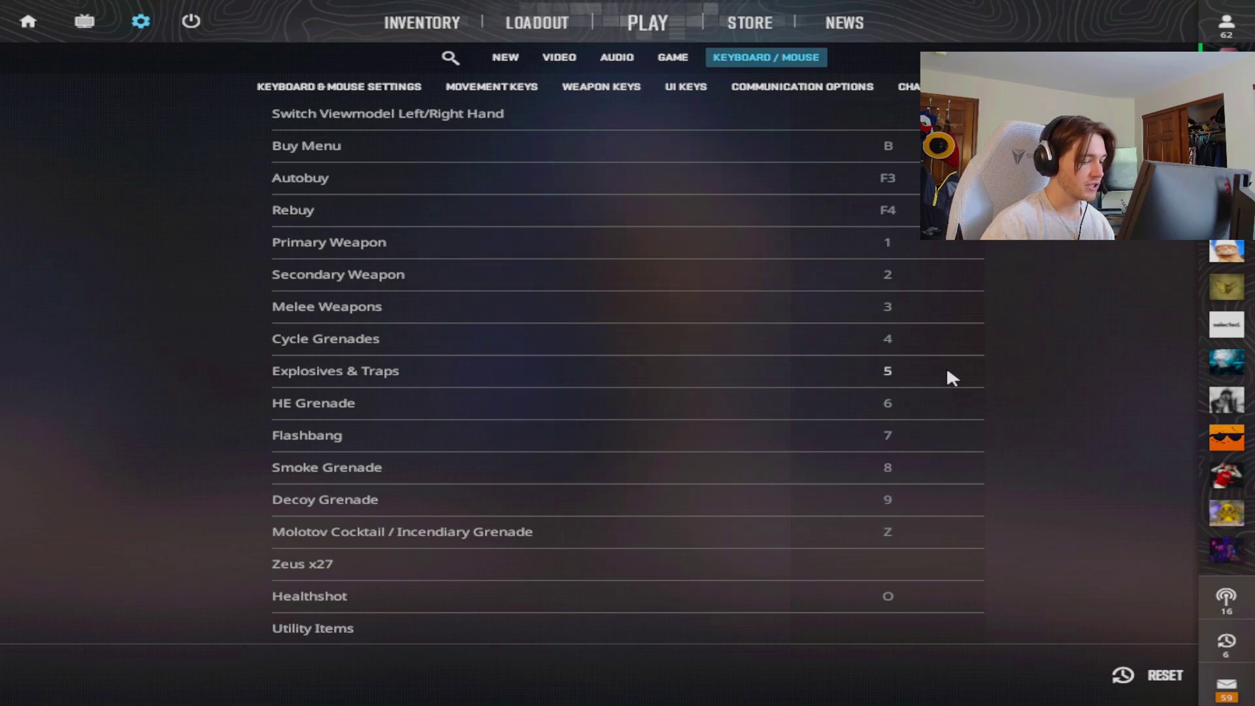
scroll(939, 332, down, 6)
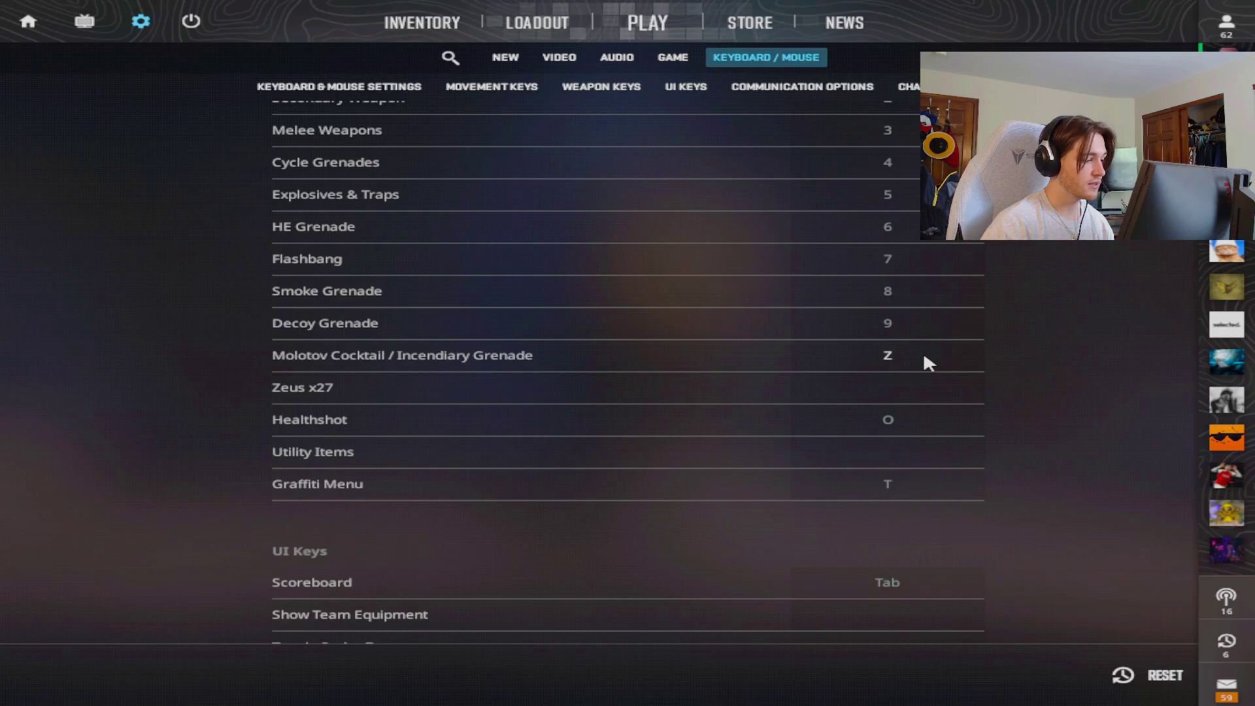
scroll(907, 210, up, 3)
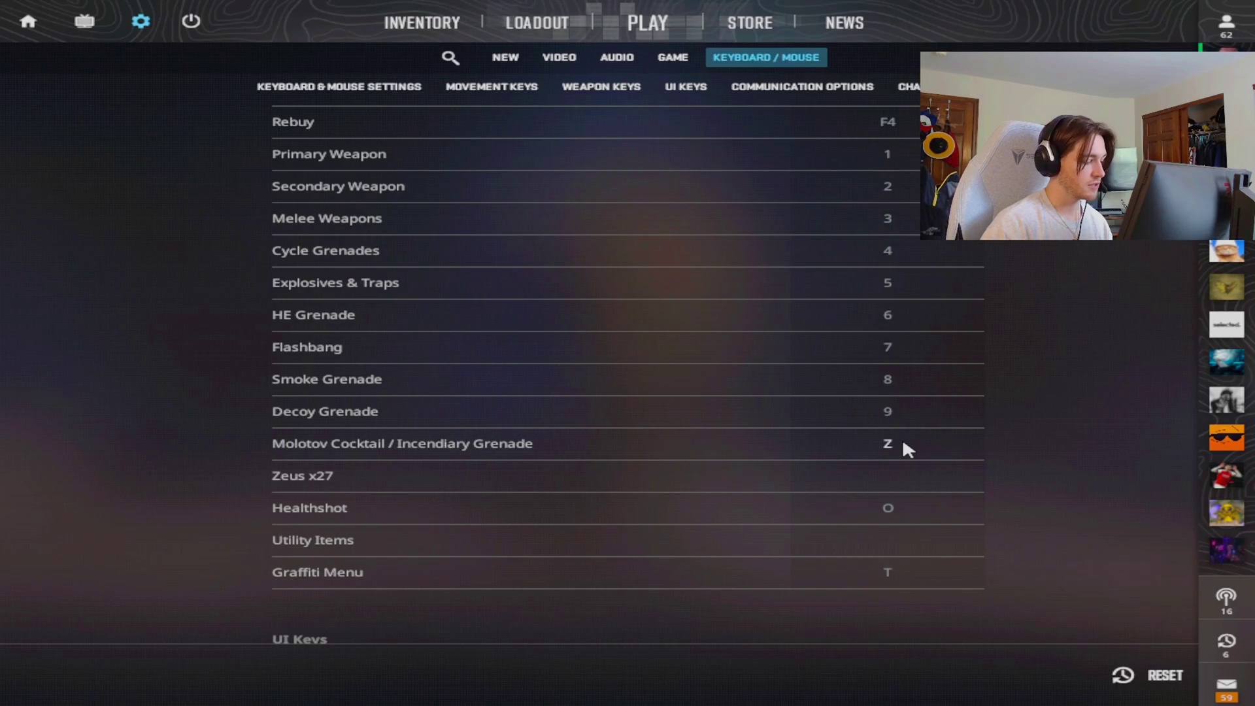
scroll(904, 443, down, 4)
scroll(995, 437, down, 2)
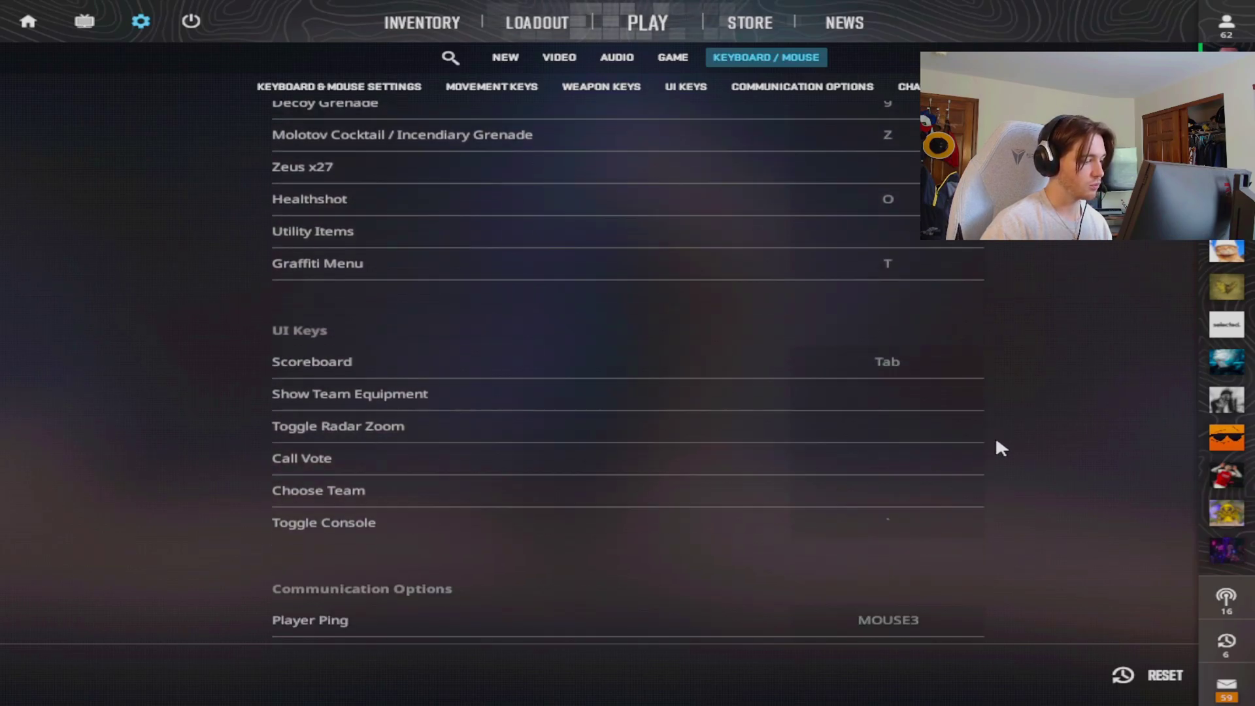
scroll(919, 478, down, 2)
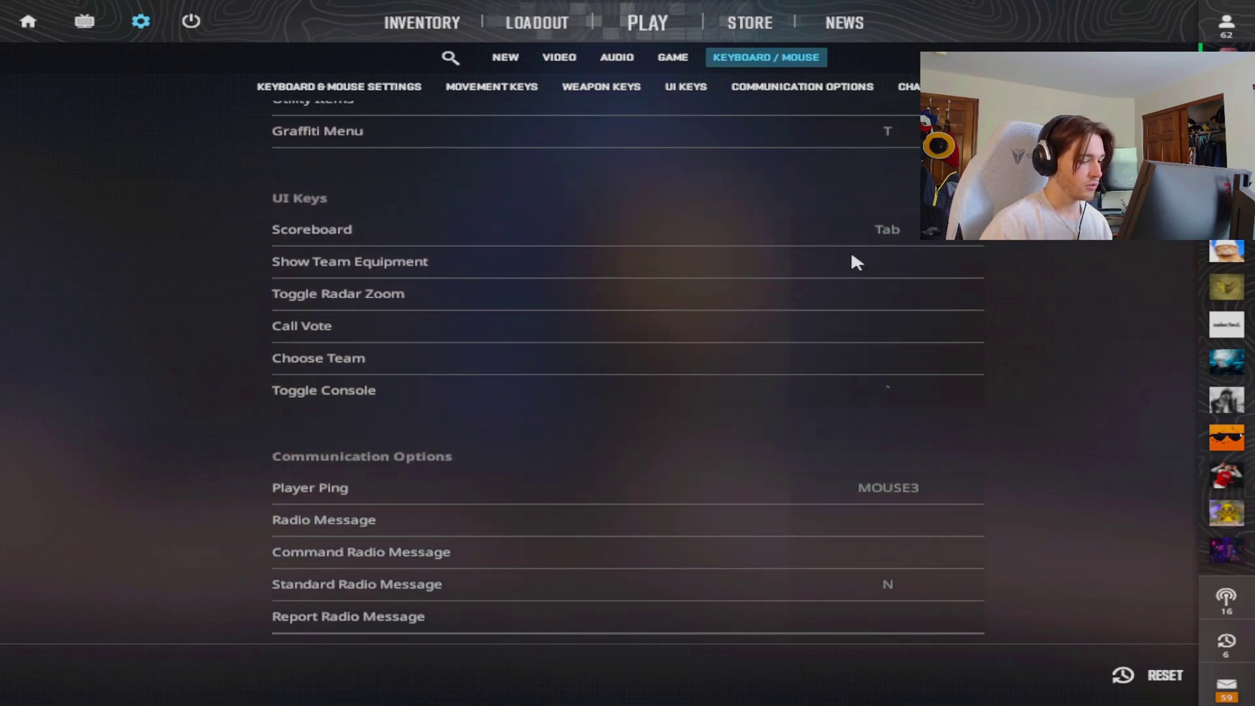
scroll(1063, 440, down, 4)
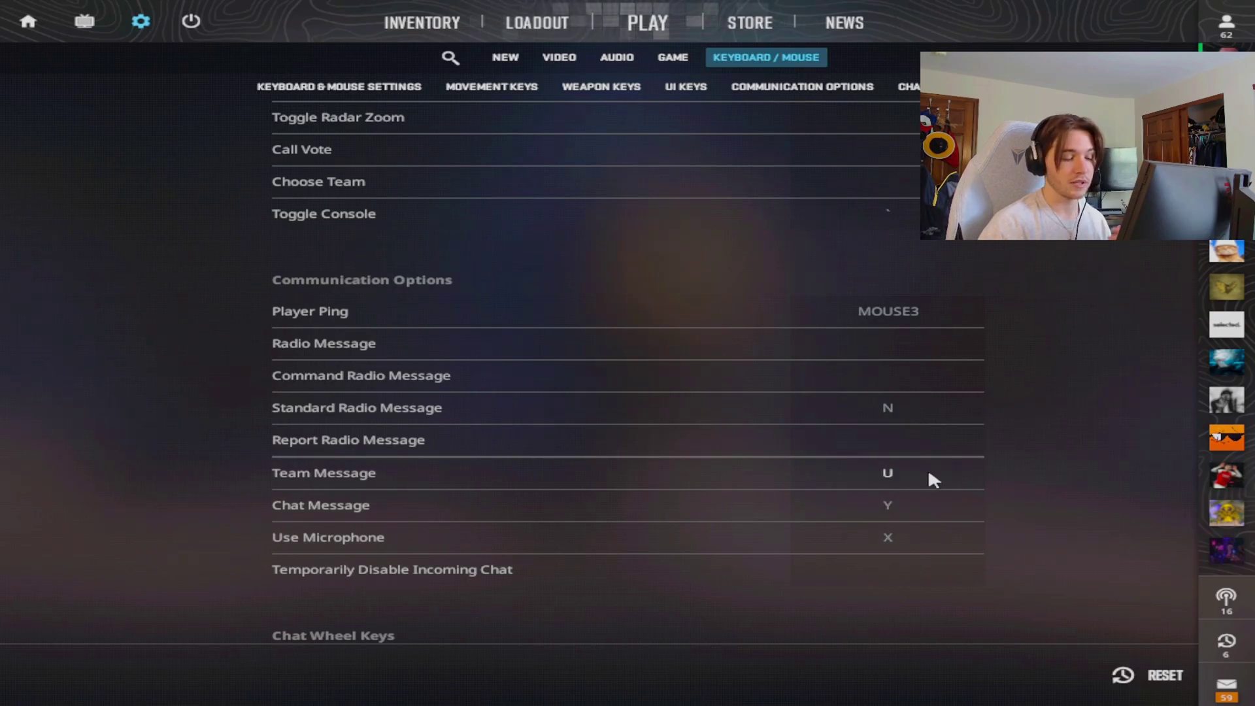
scroll(933, 481, down, 5)
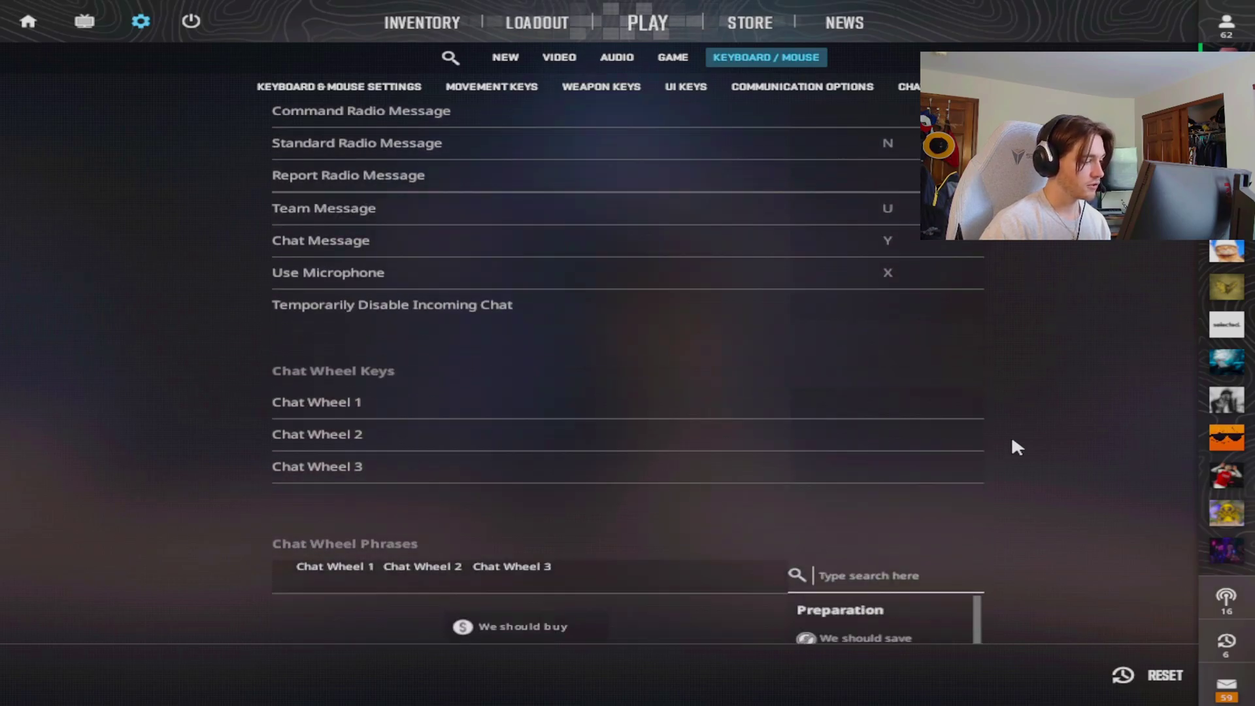
scroll(1055, 384, down, 3)
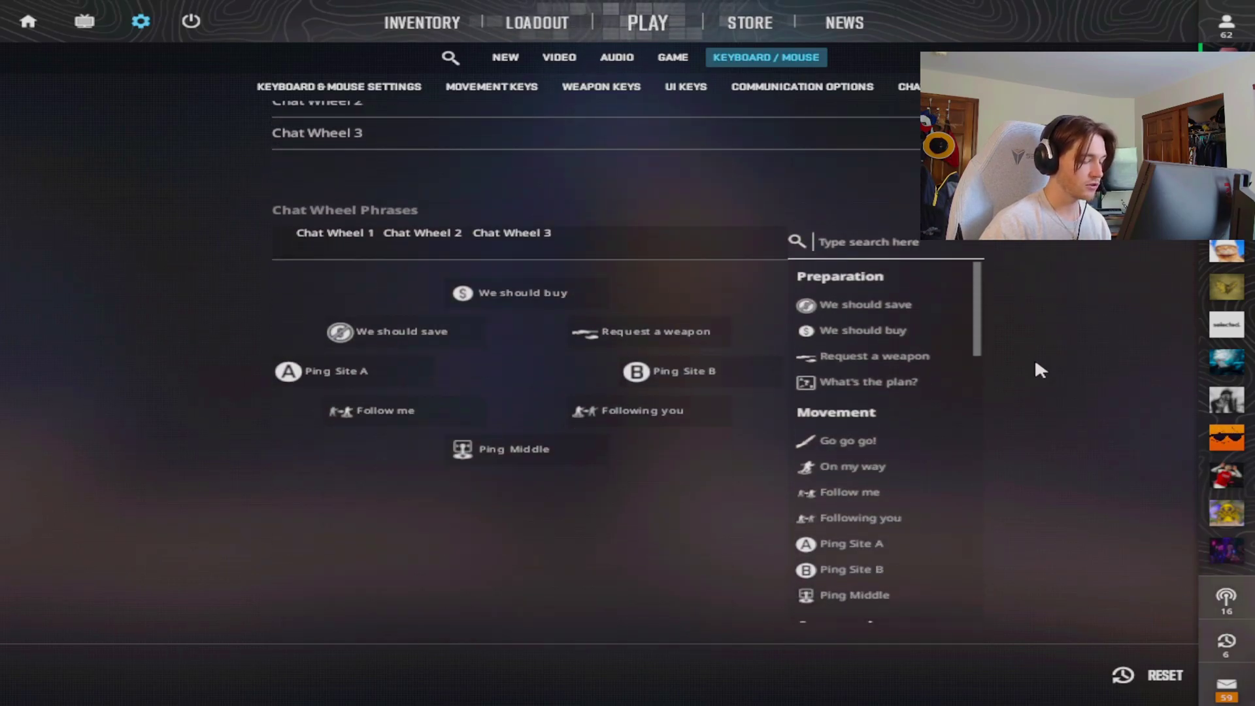
mouse_move(972, 306)
mouse_down()
mouse_move(1011, 496)
mouse_move(1006, 557)
mouse_move(988, 340)
mouse_move(968, 288)
mouse_up()
scroll(1036, 348, up, 3)
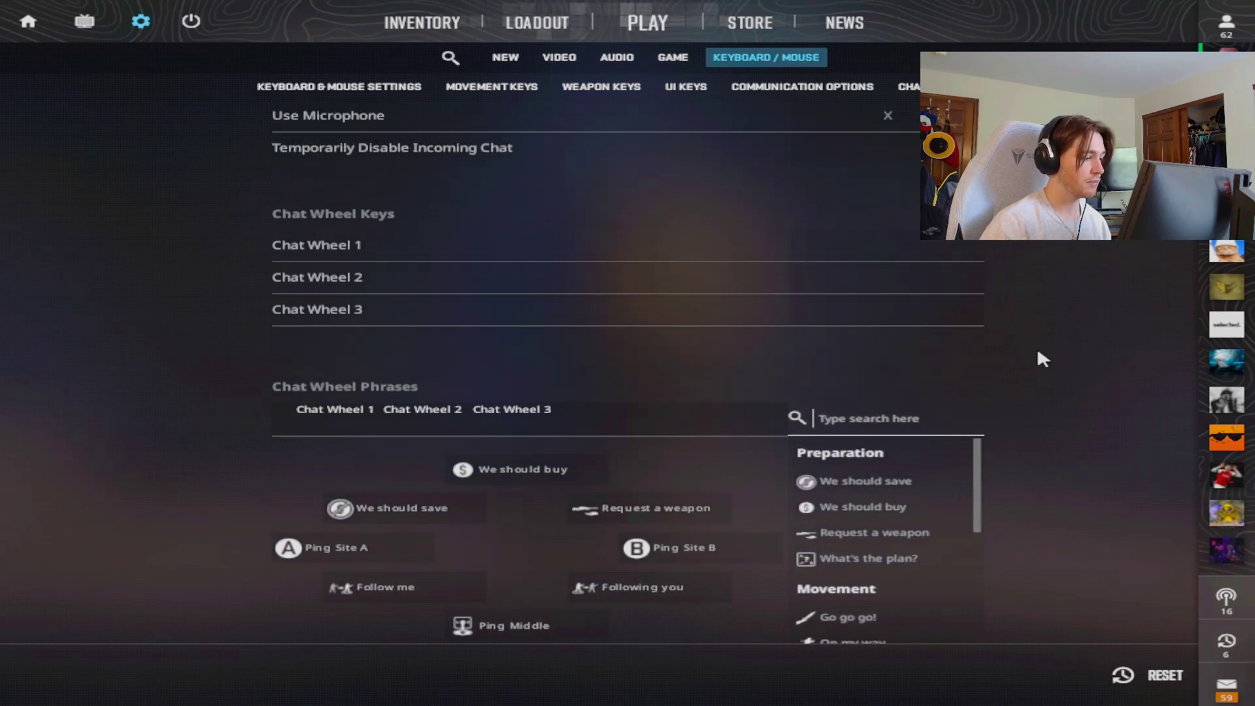
scroll(1041, 366, up, 15)
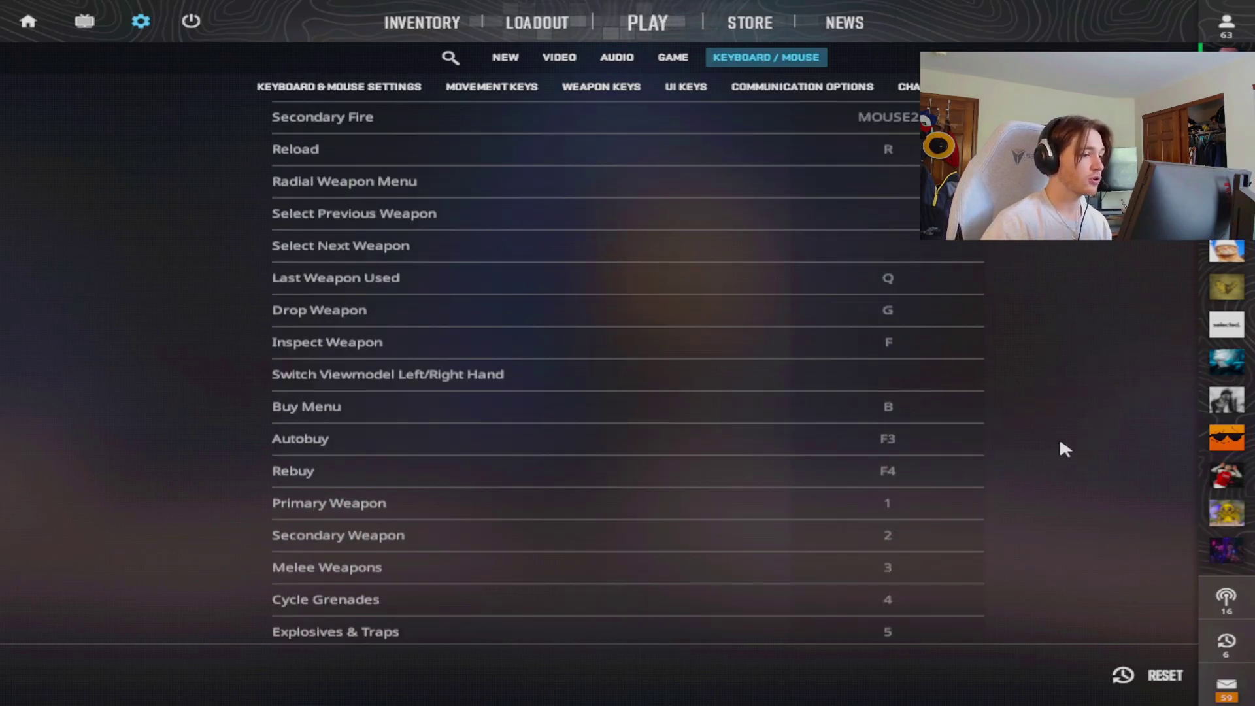
scroll(1061, 449, up, 3)
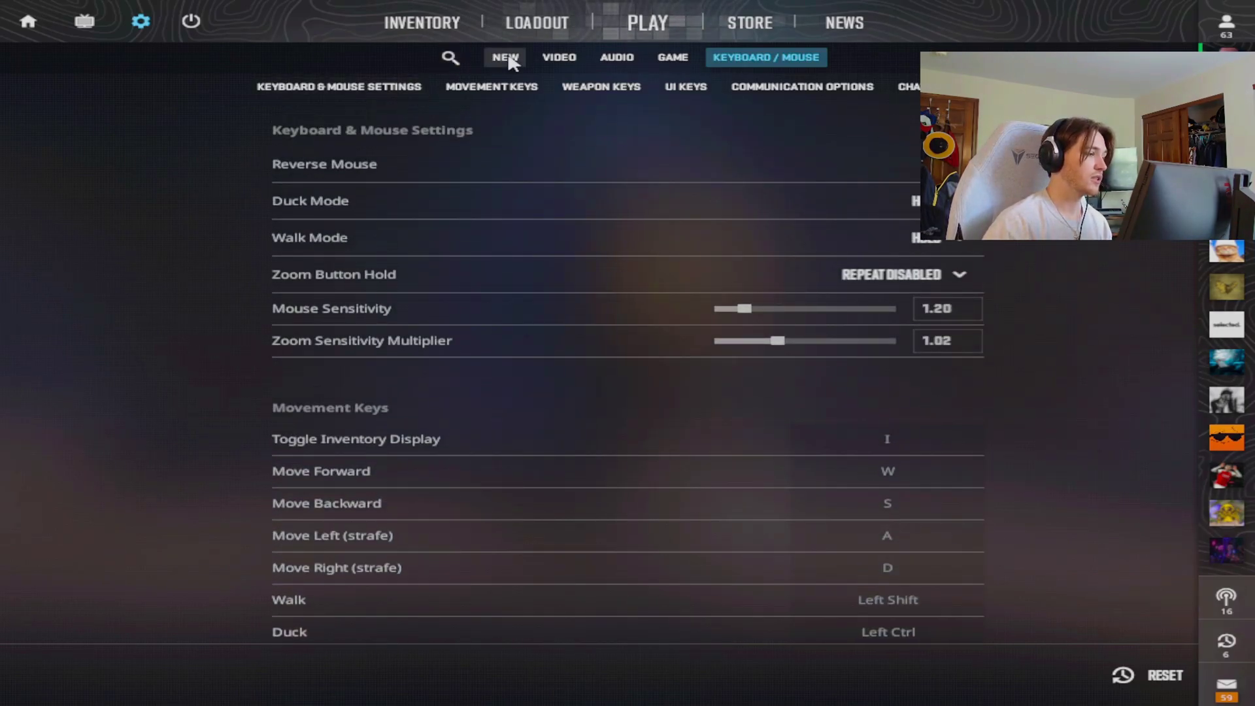
- Jump between the UI Keys and Communication Options bindings, then Audio and Video settings
click(684, 88)
click(780, 88)
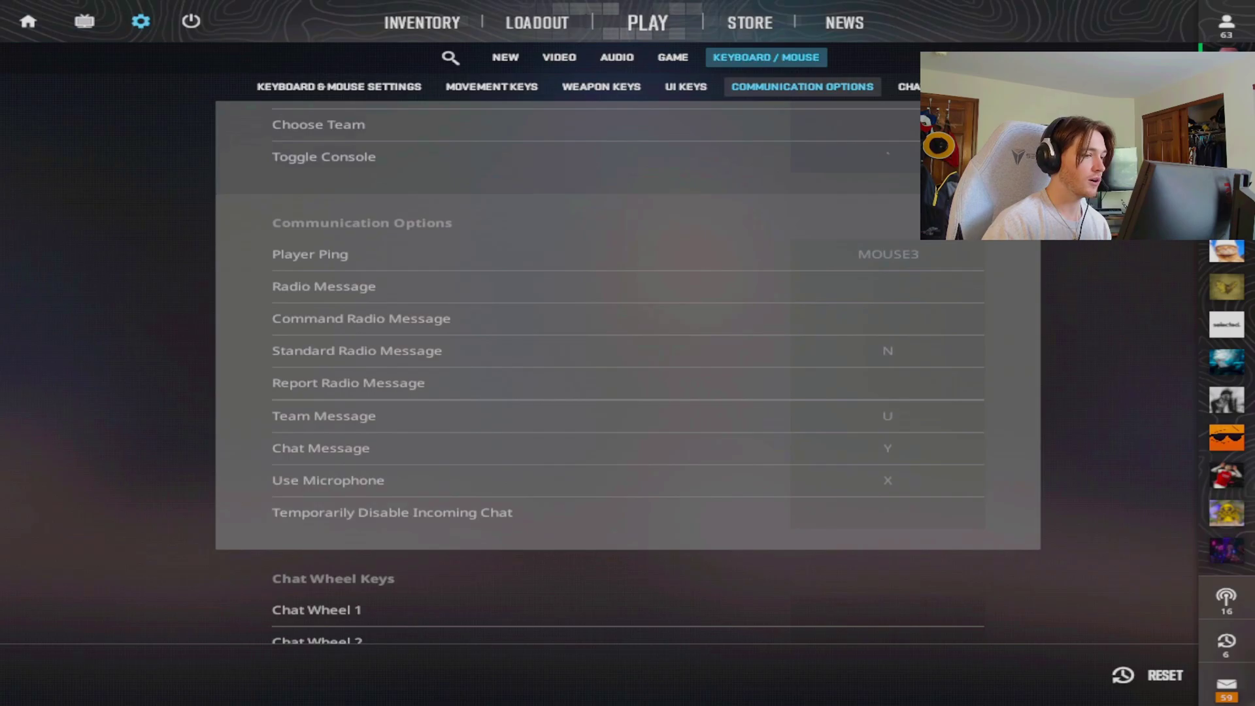
click(618, 57)
click(518, 88)
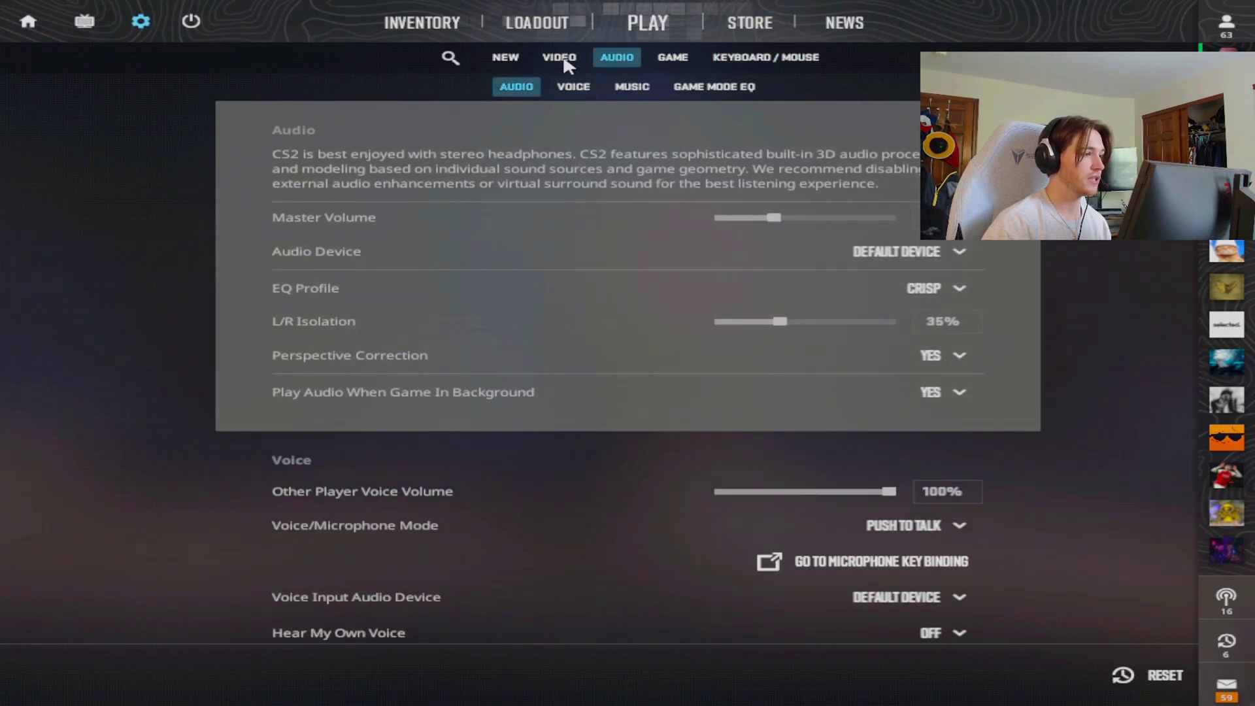
click(559, 57)
- From the New settings list, go to Radar Map Alternate Zoom and its toggle key binding
click(506, 59)
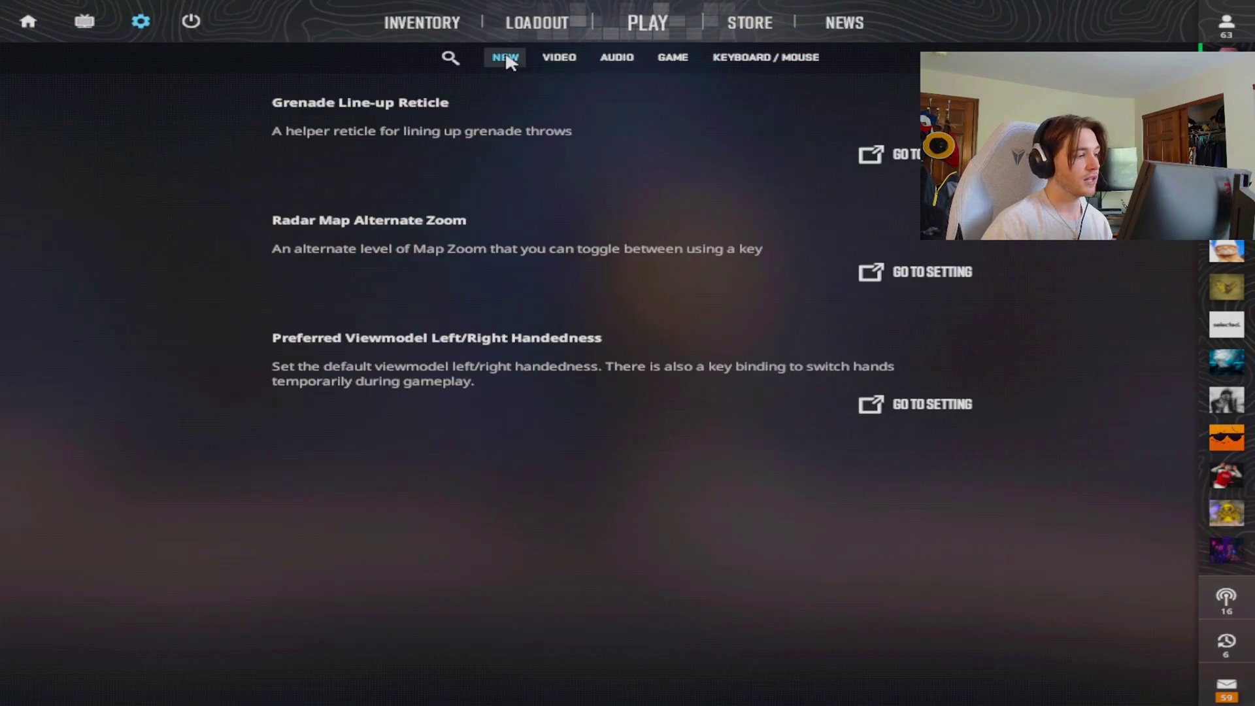
click(926, 271)
click(893, 396)
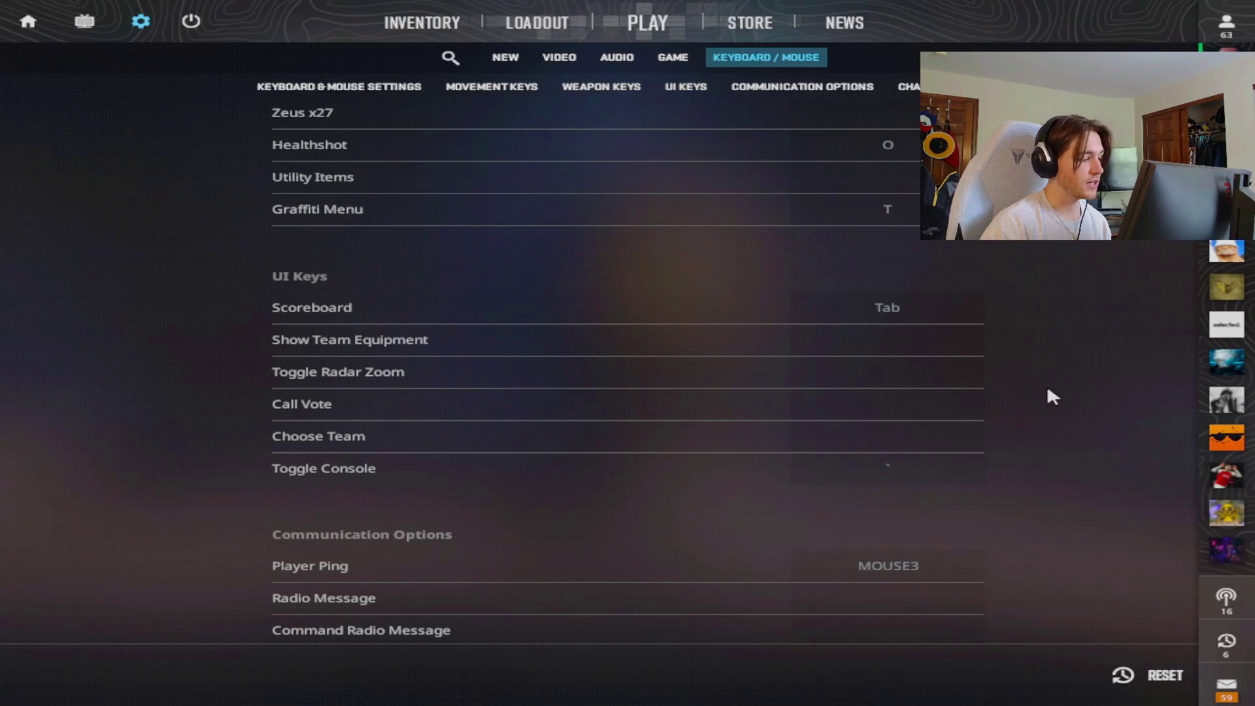
scroll(1048, 390, up, 10)
scroll(1046, 385, up, 10)
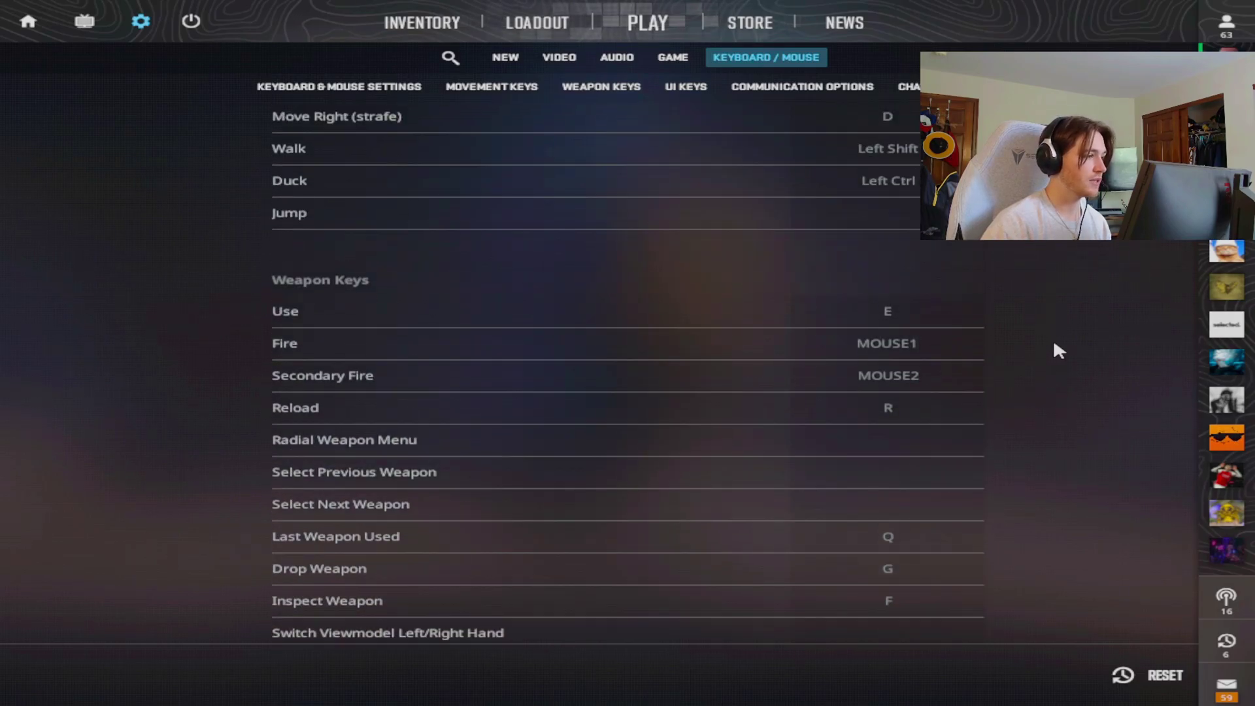
- Cycle through Advanced Video, Audio, Game and Keyboard/Mouse, ending on the New list
click(574, 62)
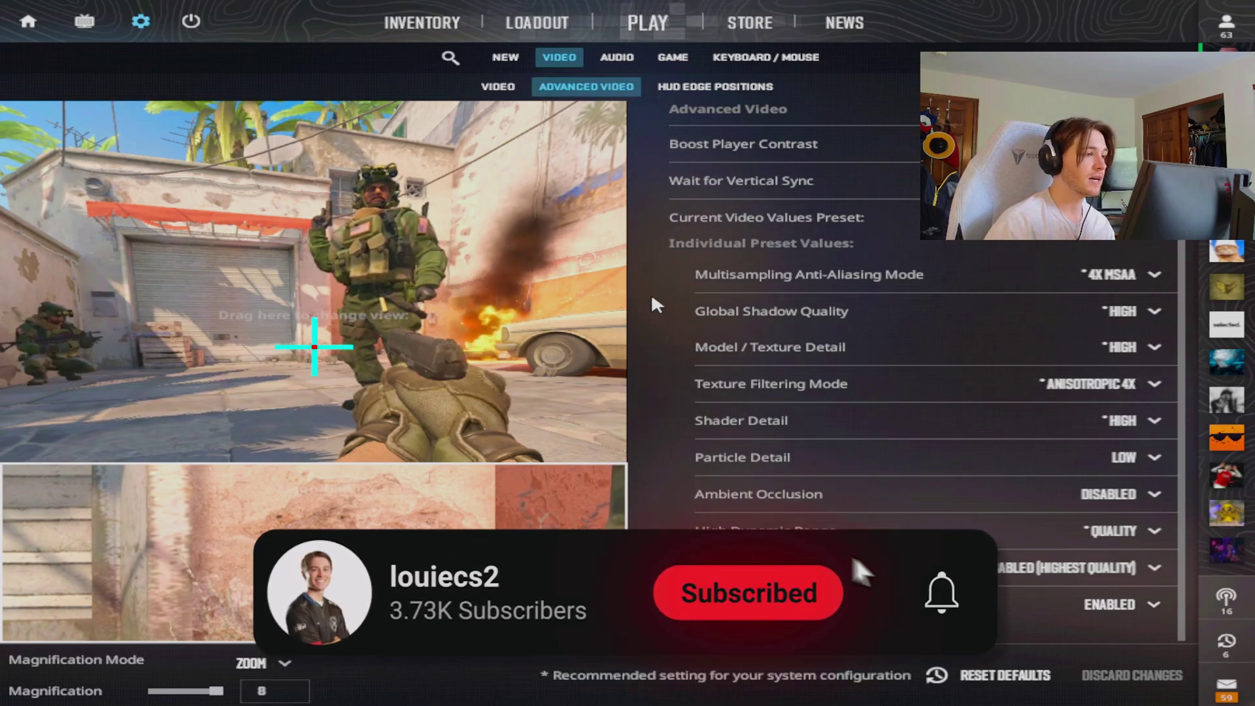
click(621, 57)
click(671, 57)
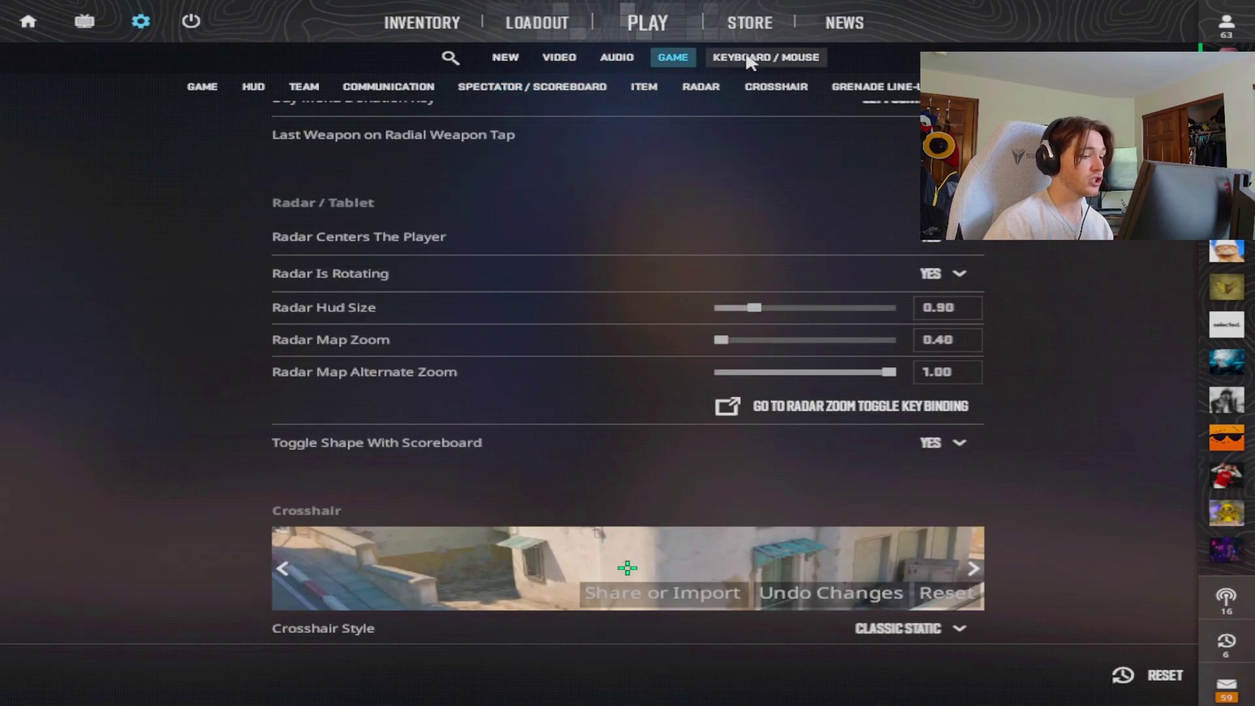
click(750, 60)
click(509, 62)
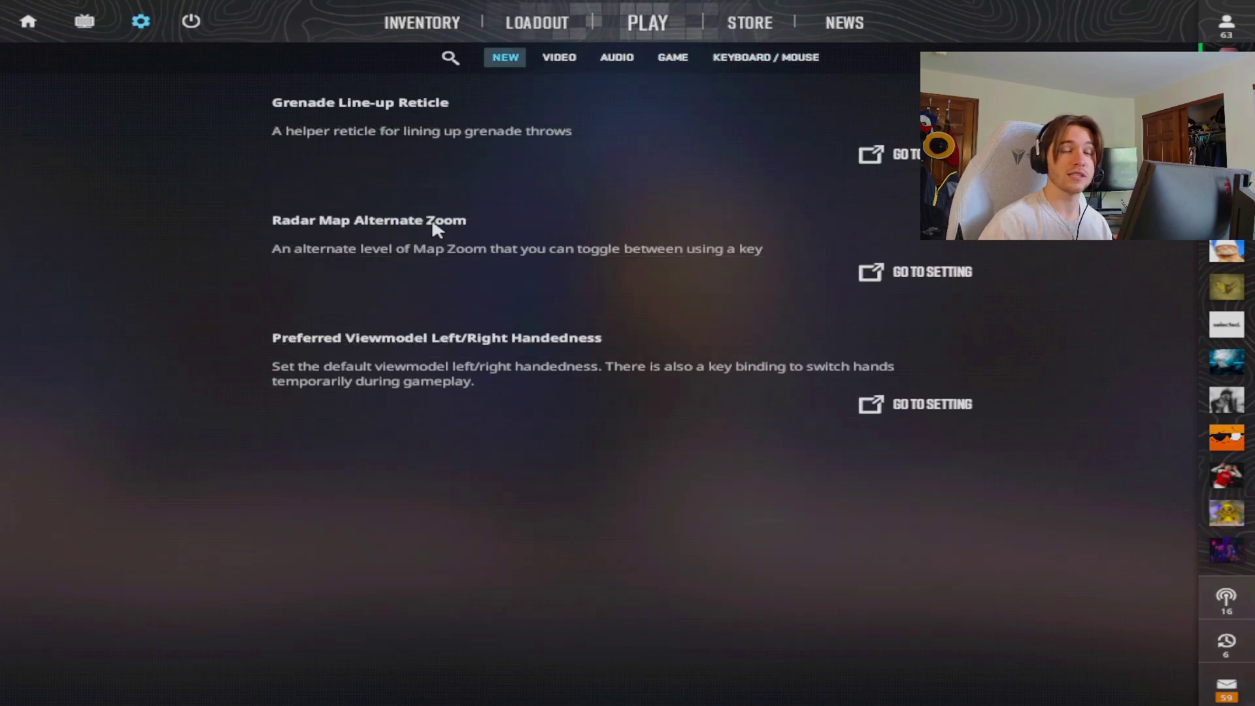